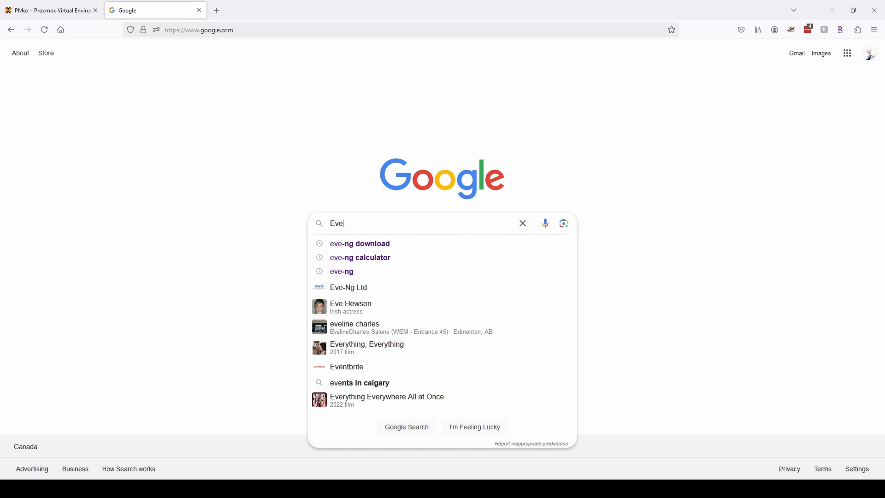
Search Google for 'Eve-ng download'.
type("-ng download")
key("Return")
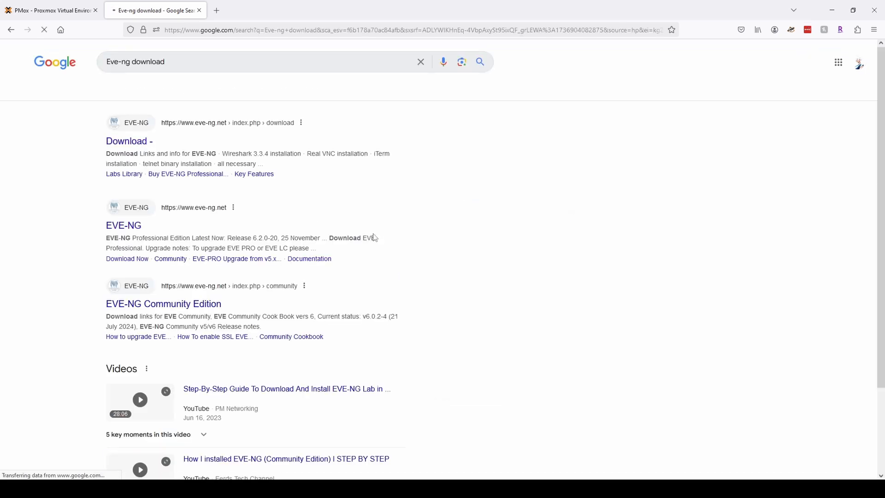
Copy the EVE-NG CE Full ISO direct link from the download page and return to Proxmox.
left_click(137, 147)
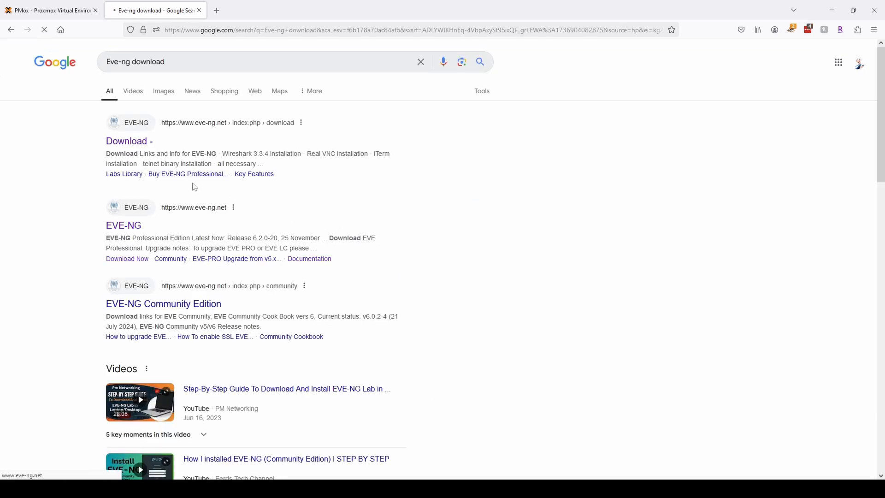
scroll(223, 269, "down", 1)
scroll(223, 269, "down", 5)
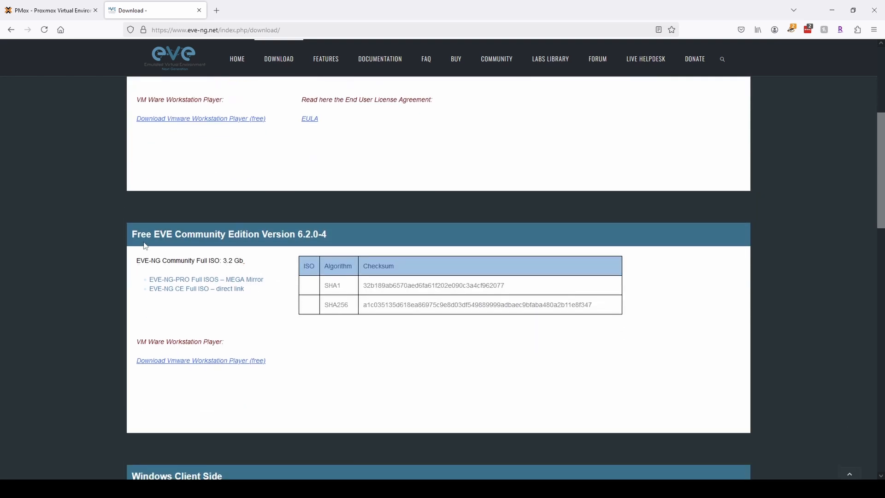
left_click_drag(154, 234, 283, 234)
left_click_drag(252, 290, 153, 289)
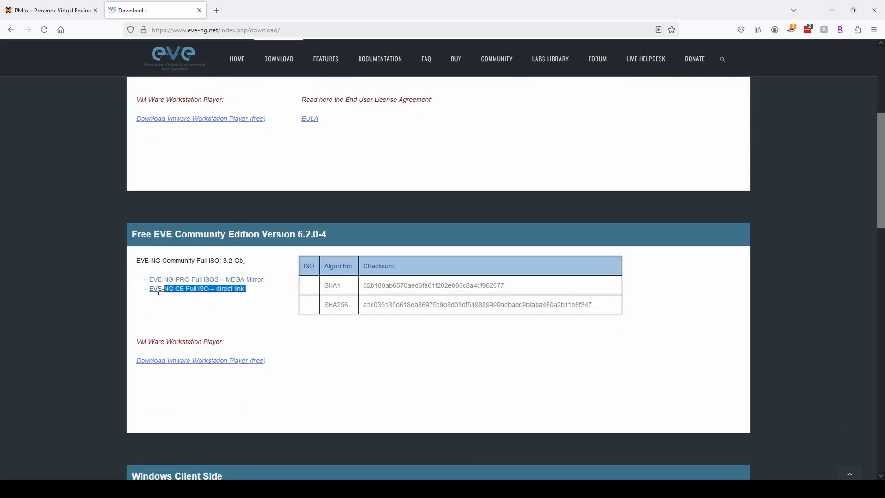
right_click(228, 290)
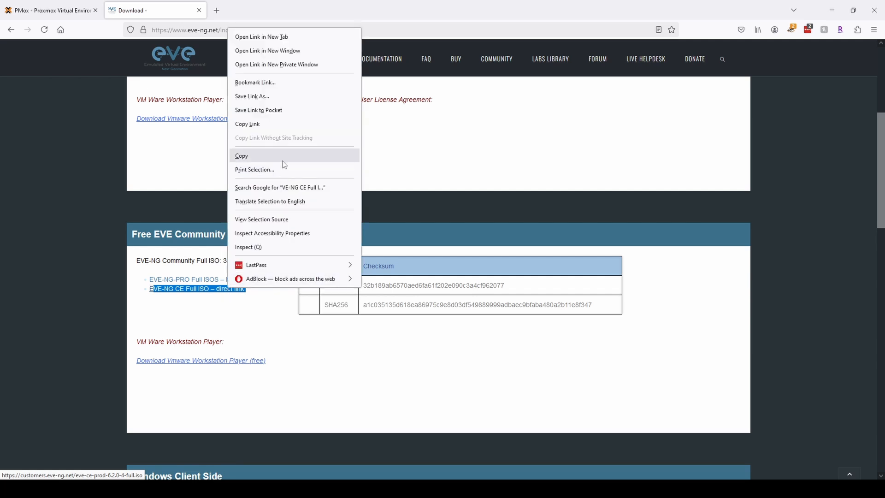
left_click(258, 155)
left_click(54, 10)
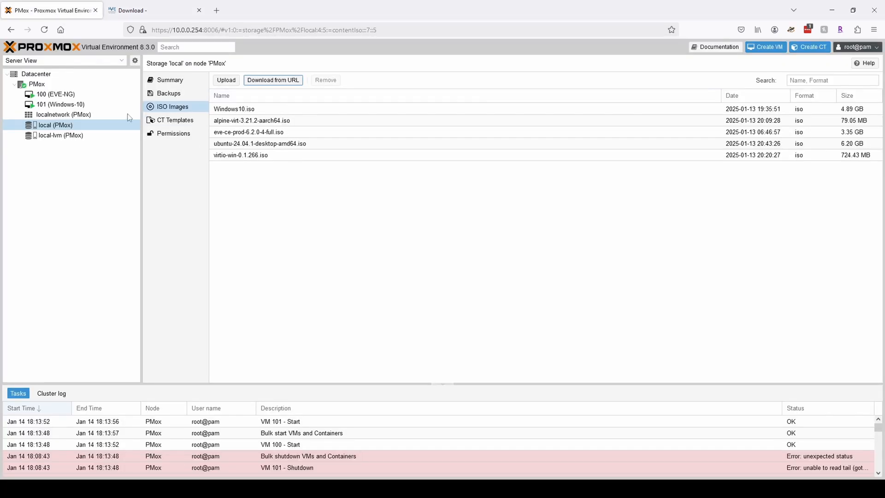
left_click(51, 74)
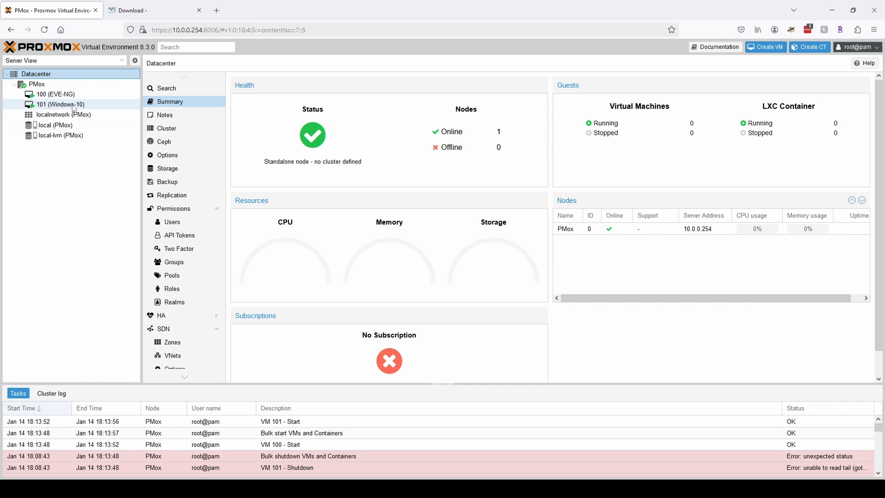
left_click(42, 83)
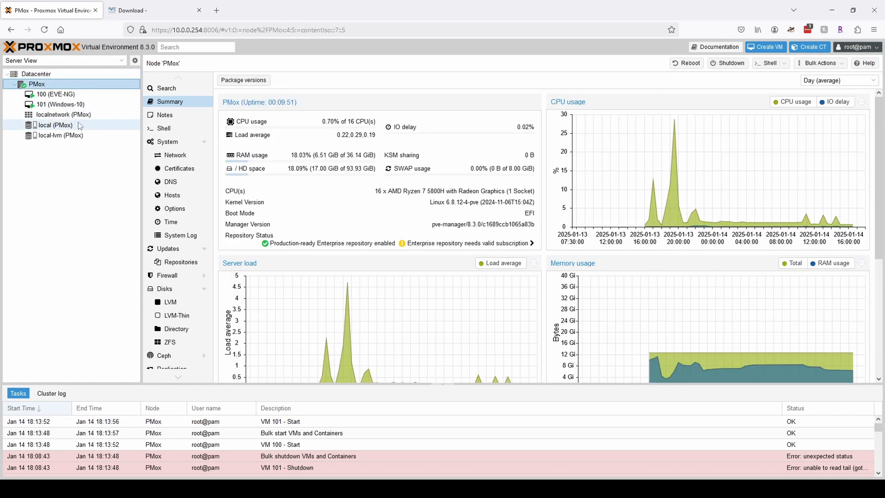
left_click(50, 125)
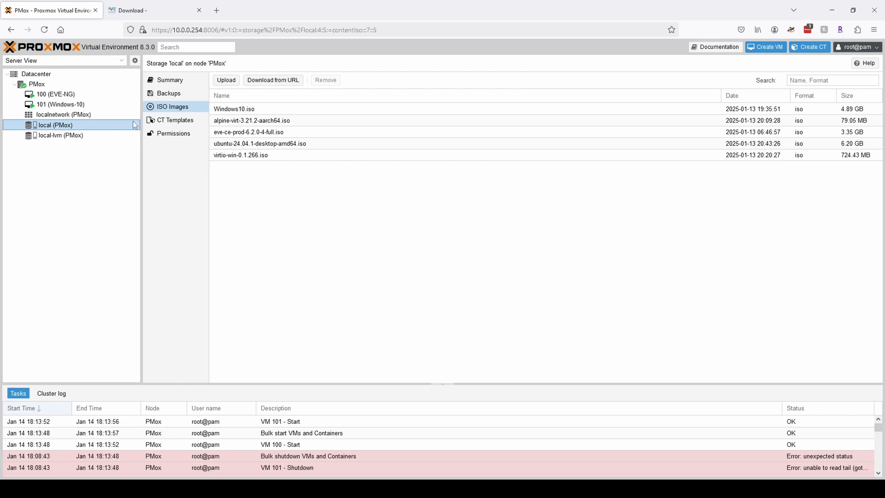
left_click(274, 81)
left_click(450, 219)
type("https://customers.eve-ng.net/eve-ce-prod-6.2.0-4-full.iso")
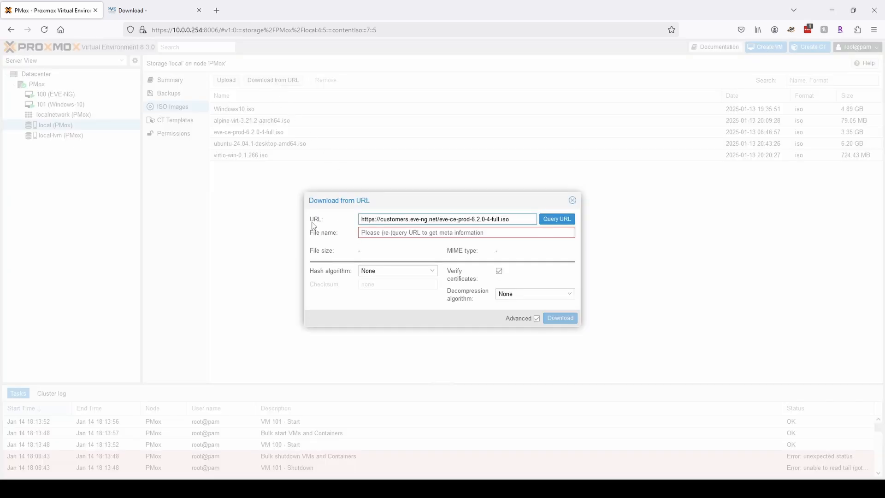
key("Return")
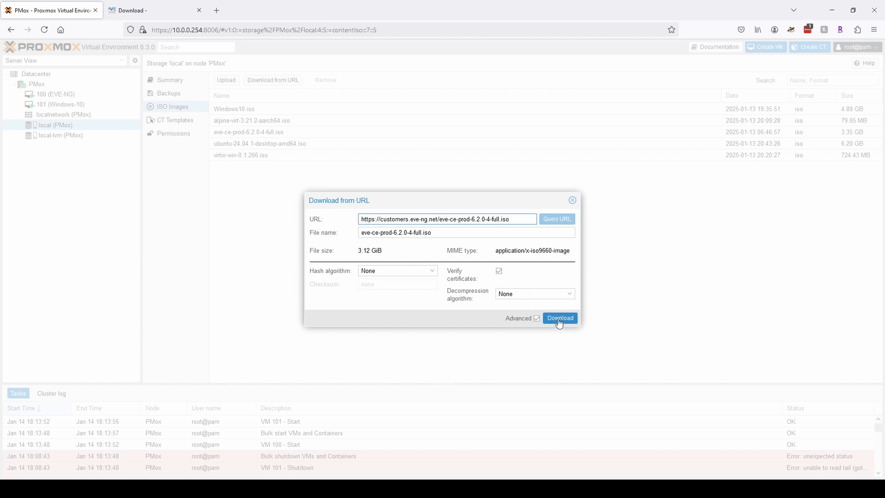
left_click(538, 318)
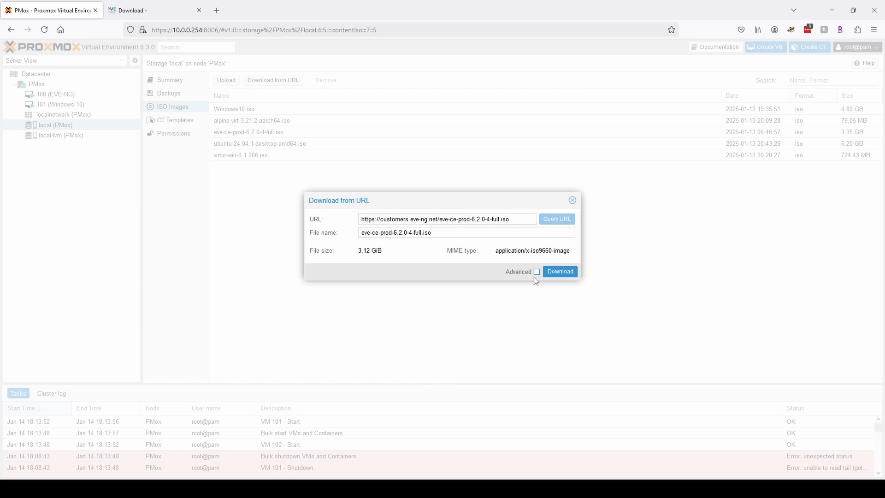
left_click(572, 200)
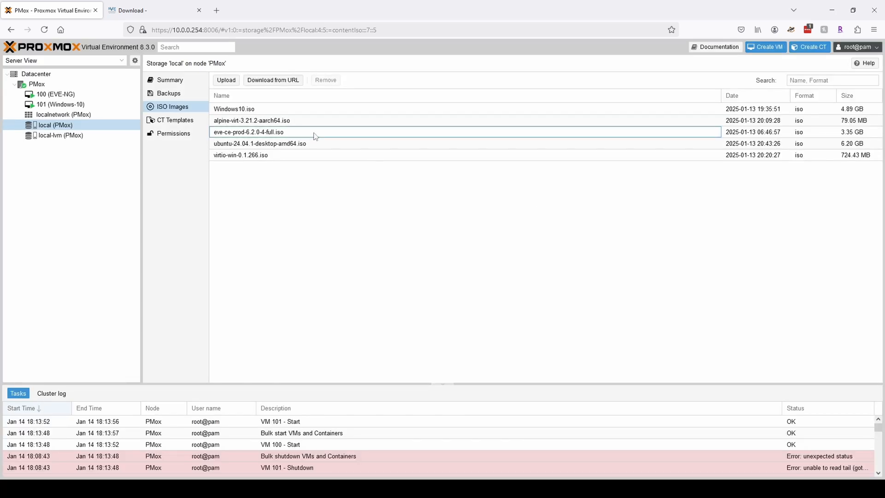
left_click(681, 133)
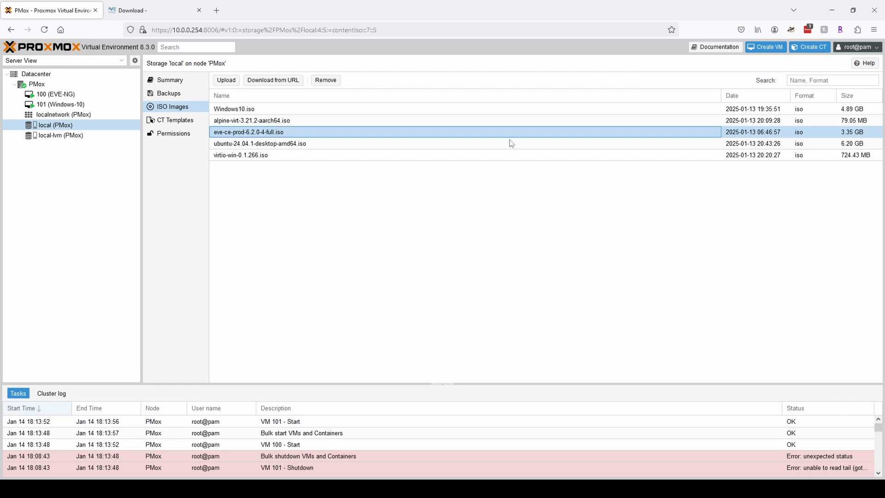
Start a new VM named EVE-NG-Test.
left_click(774, 49)
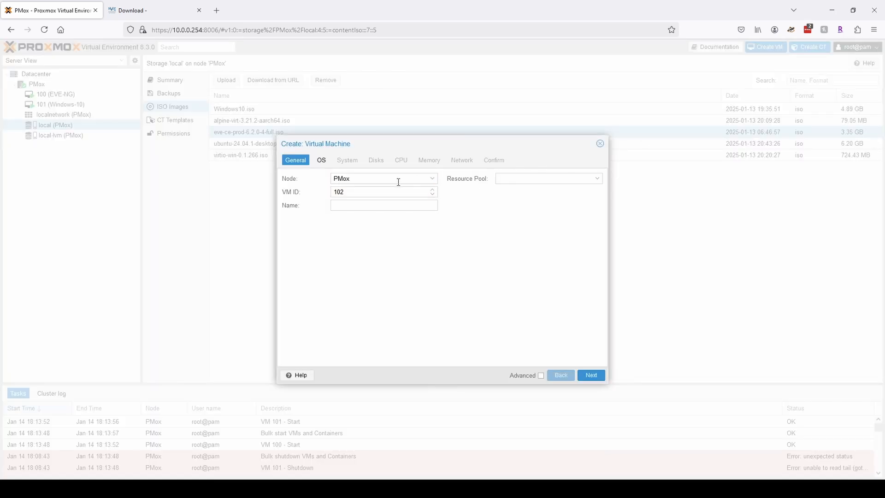
left_click(369, 204)
type("EVE-NG")
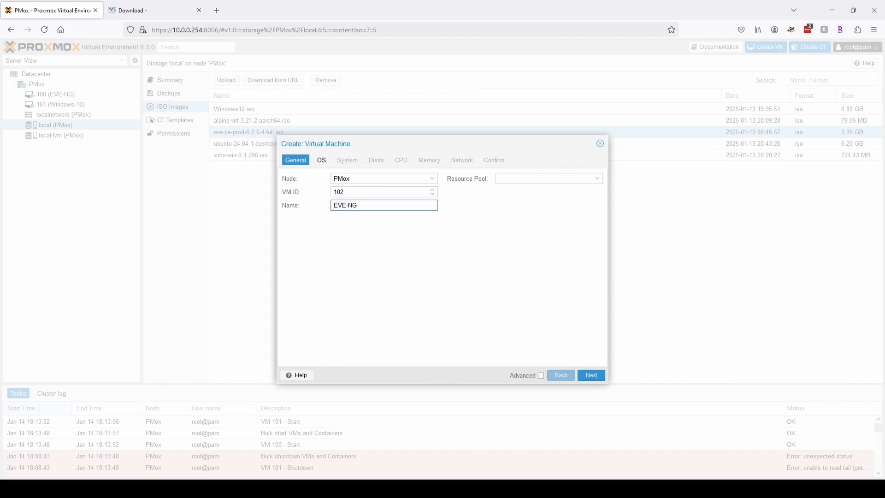
type("-")
type("Test")
key("Return")
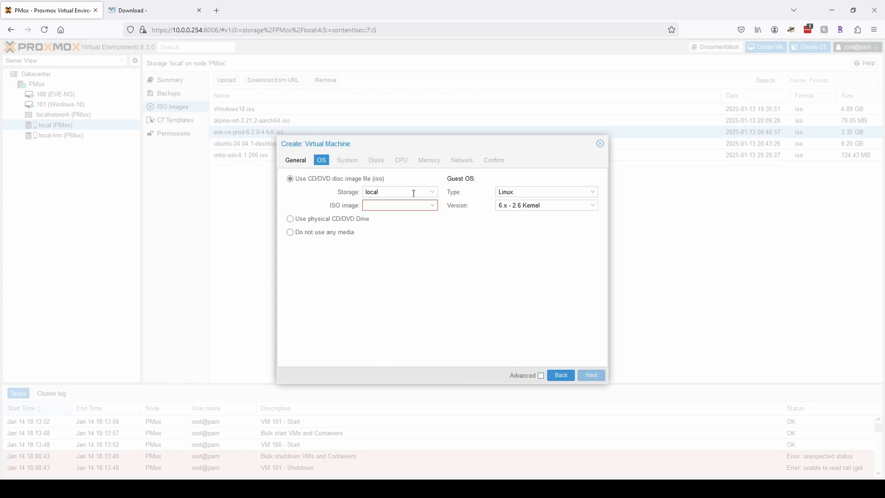
Boot from eve-ce-prod-6.2.0-4-full.iso as Linux 6.x kernel and enable the QEMU agent.
left_click(437, 207)
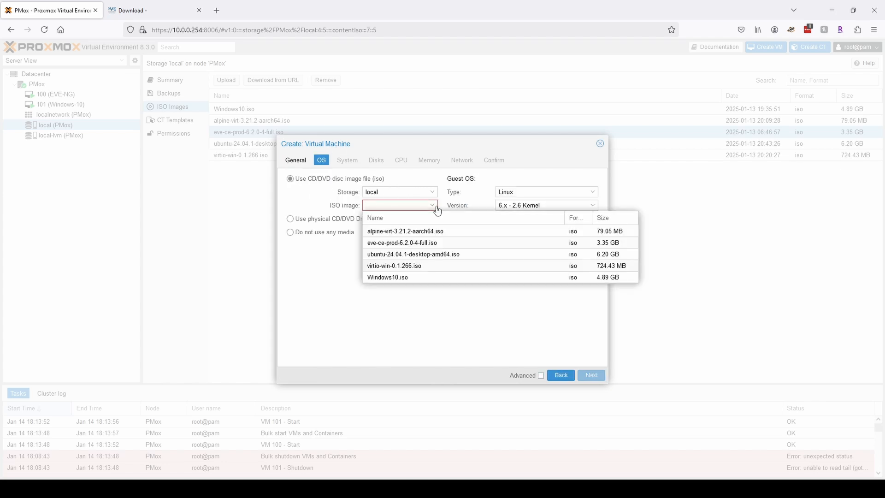
left_click(404, 250)
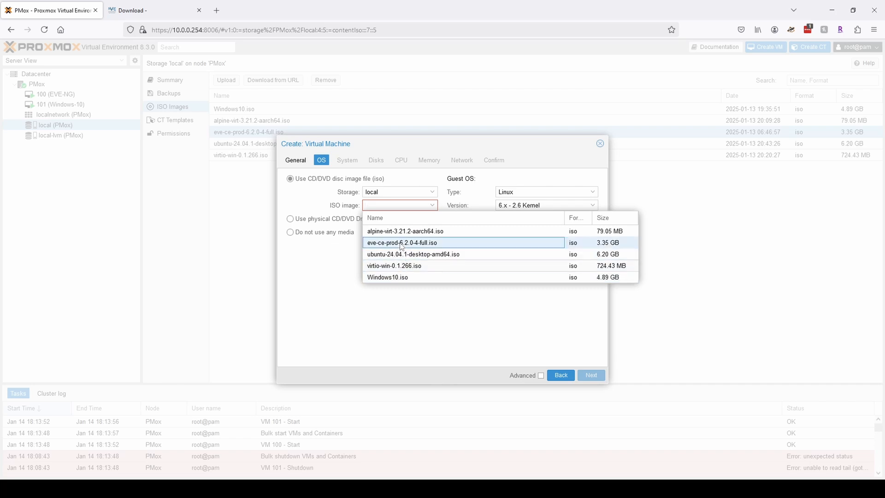
left_click(593, 196)
left_click(593, 200)
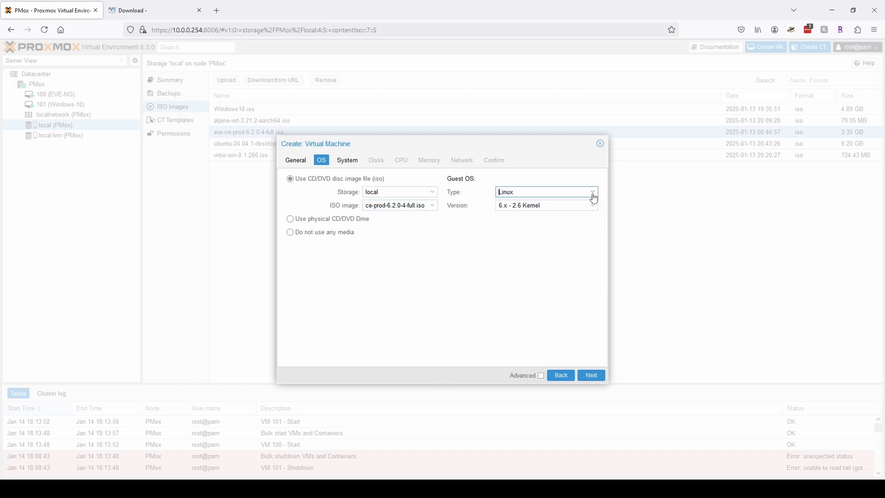
left_click(594, 207)
left_click(594, 209)
left_click(592, 375)
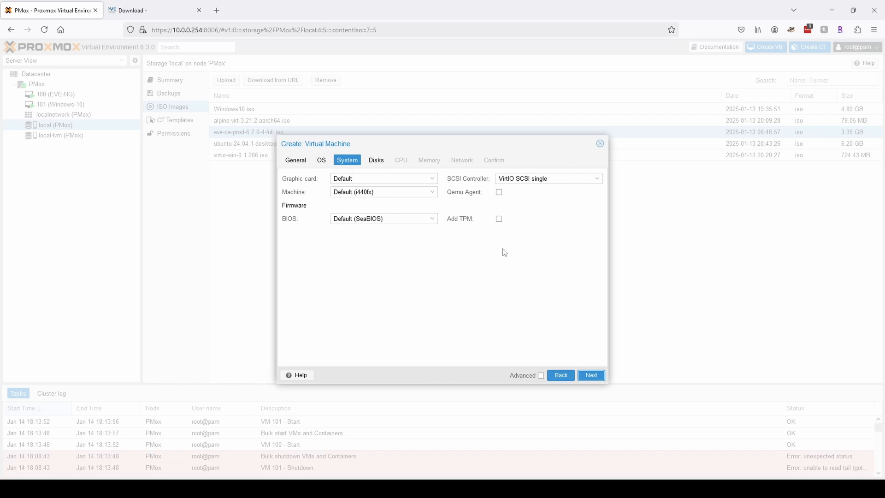
left_click(499, 193)
Set the VM disk size to 60 GiB with Discard enabled.
left_click(585, 378)
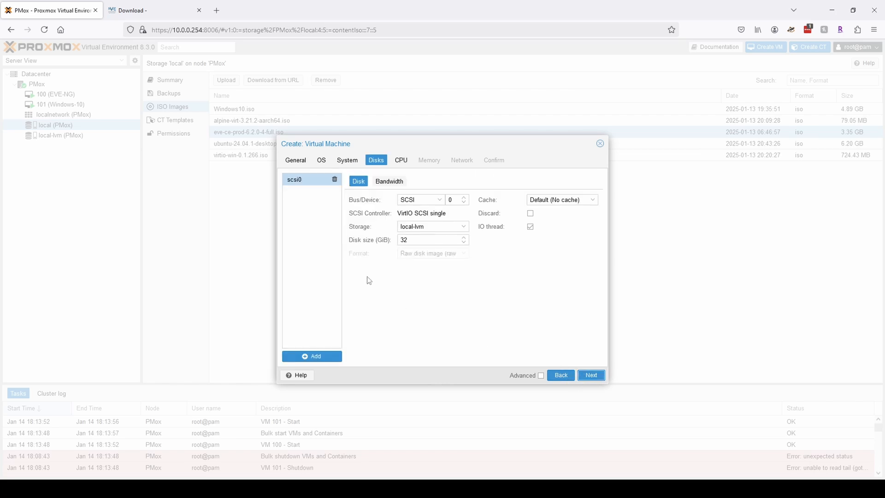
double_click(415, 242)
type("1")
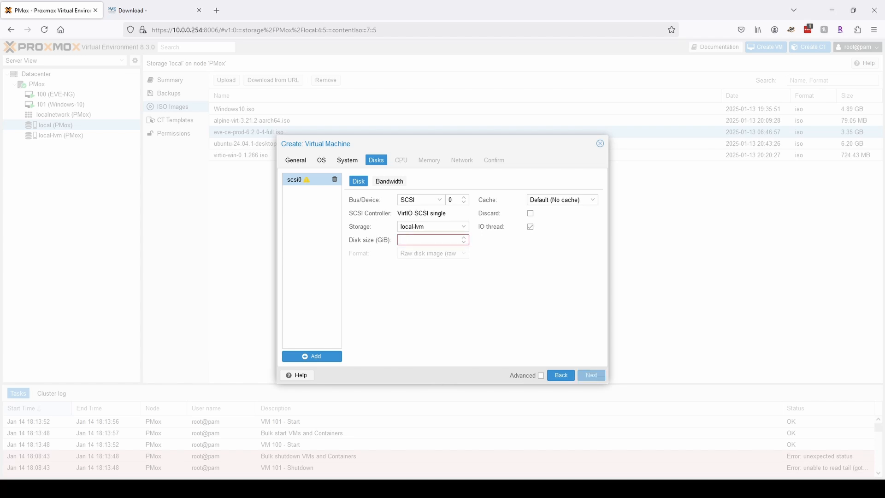
type("60")
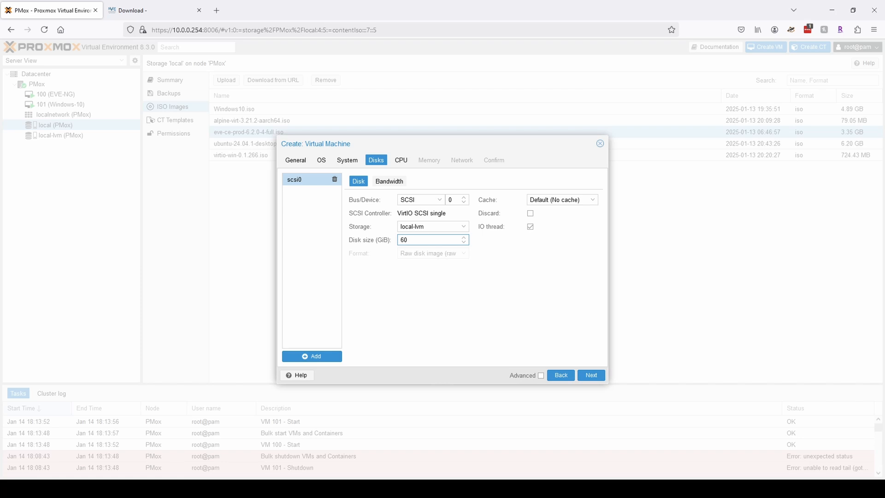
left_click(528, 262)
left_click(530, 213)
Give the VM 16 CPU cores of type host.
left_click(590, 376)
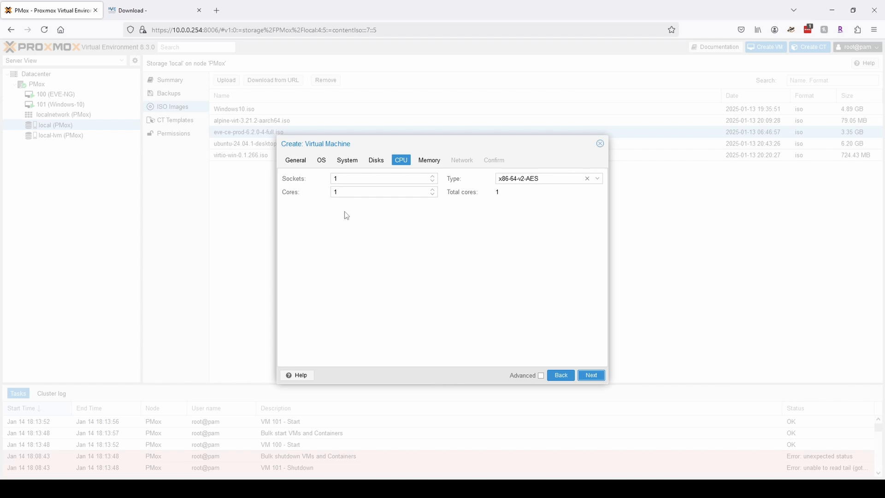
double_click(369, 193)
type("16")
left_click(381, 229)
left_click(355, 174)
left_click(599, 179)
left_click_drag(657, 212, 669, 317)
left_click(534, 316)
Compute 1024 × 26 and set the VM memory to 26624 MiB, moving on to Network.
left_click(592, 377)
left_click_drag(378, 179, 287, 180)
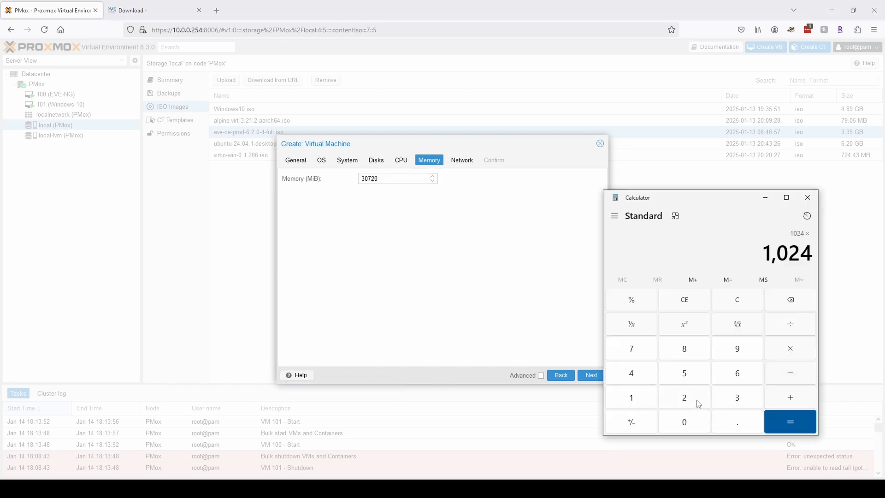
left_click(698, 404)
left_click(737, 372)
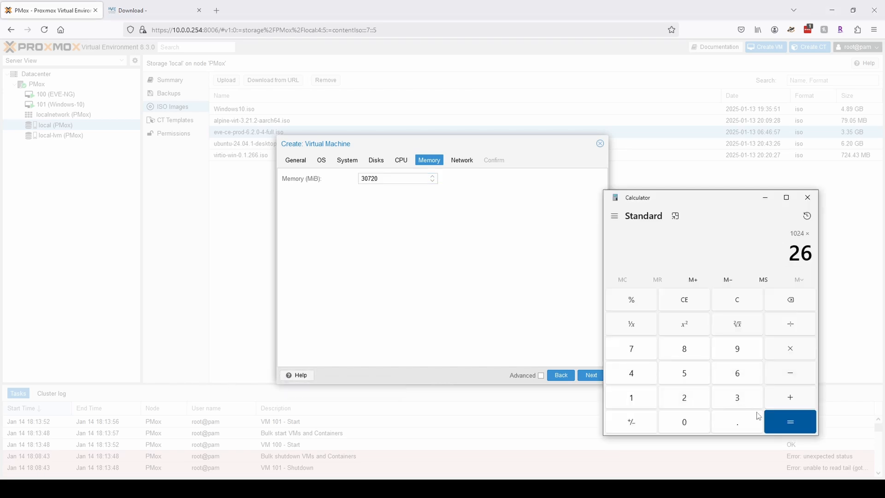
left_click(791, 422)
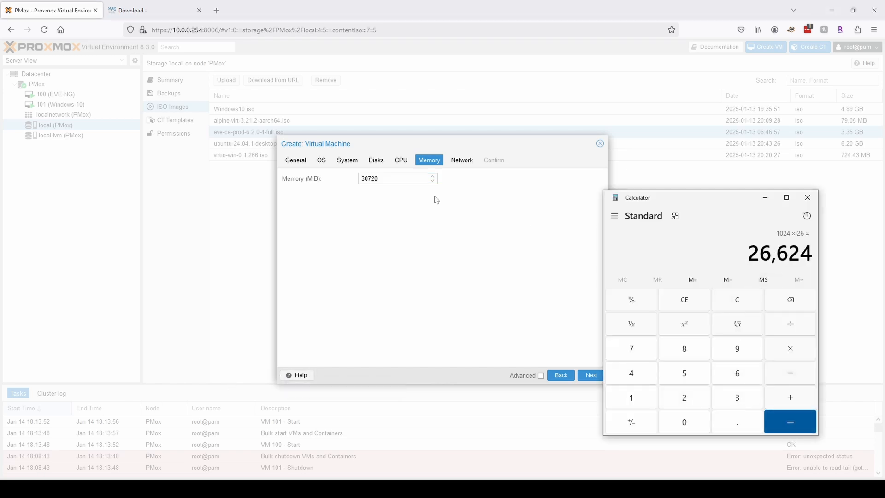
left_click_drag(402, 180, 310, 181)
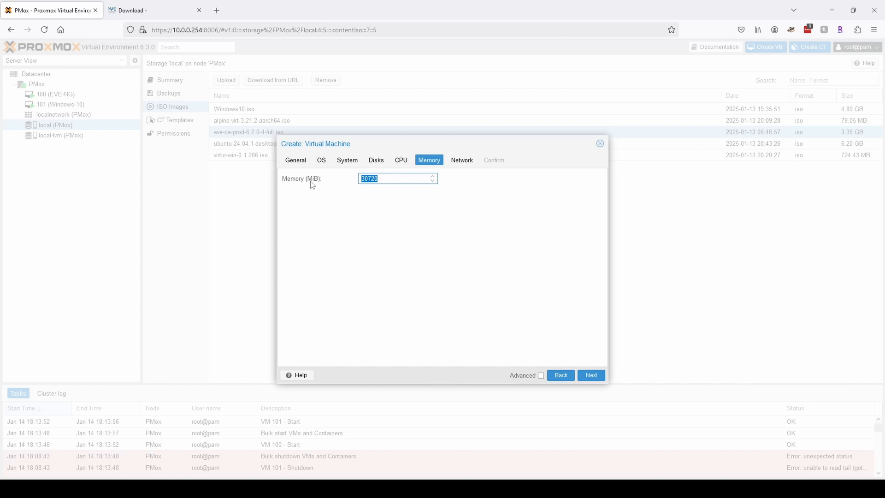
type("26624")
left_click(592, 376)
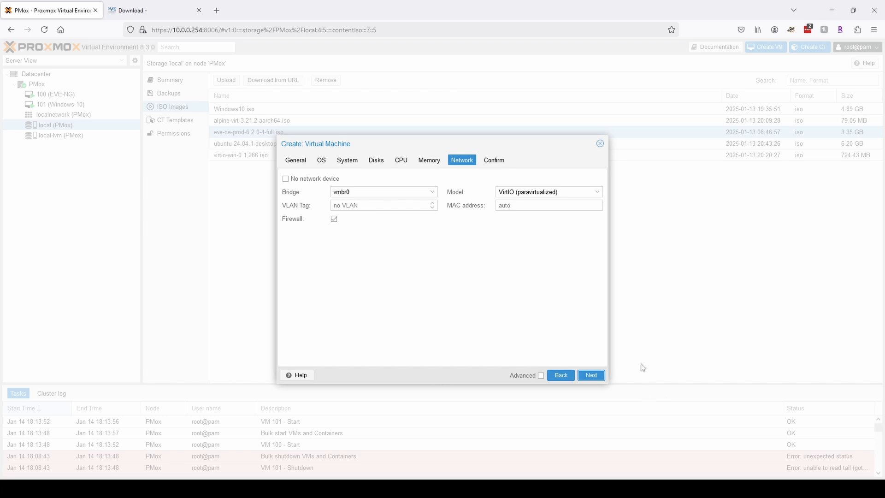
Review the summary, finish creating VM 102 EVE-NG-Test, and view its hardware.
left_click(591, 376)
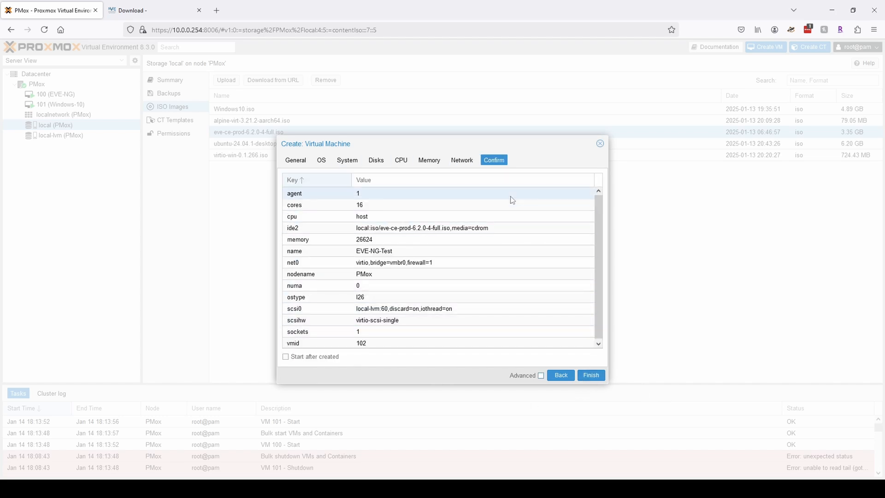
scroll(511, 199, "down", 1)
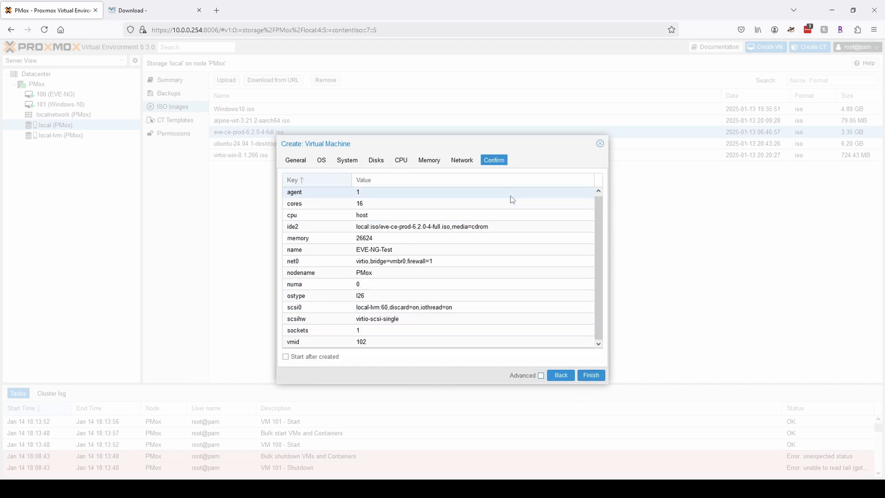
left_click(591, 376)
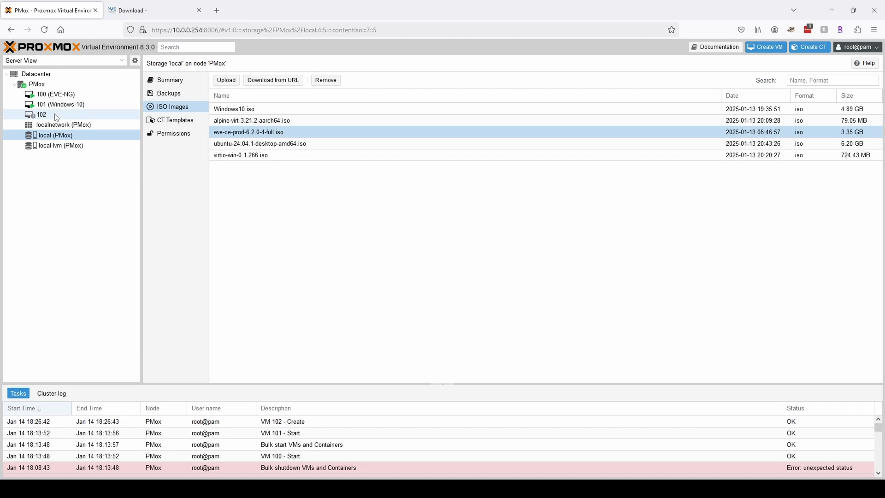
left_click(57, 115)
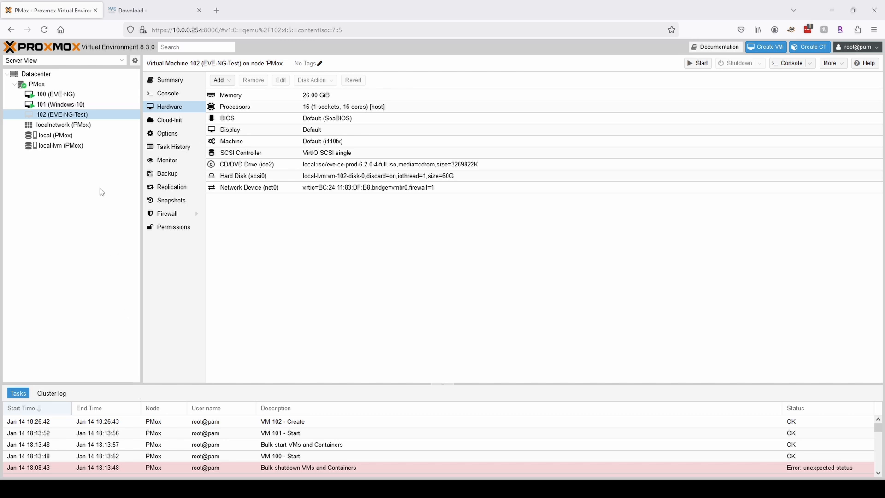
Open a PMox node shell and check kvm_amd nested, which returns 1.
left_click(60, 86)
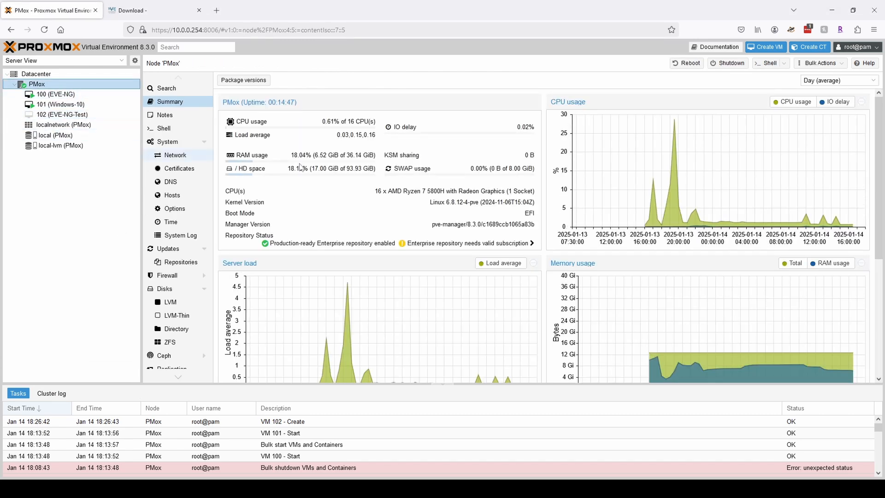
left_click(767, 64)
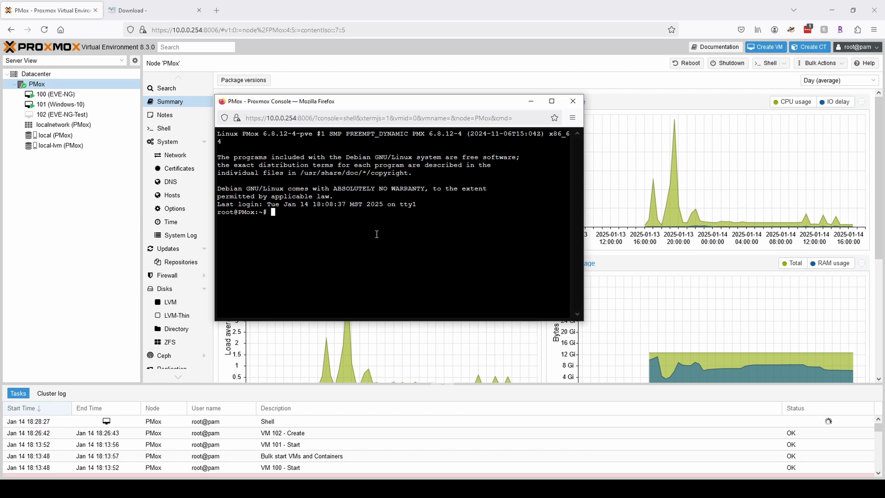
type("ca")
type("t /sys")
type("/md")
type("dule")
type("/")
type("kvm_amd")
type("/para")
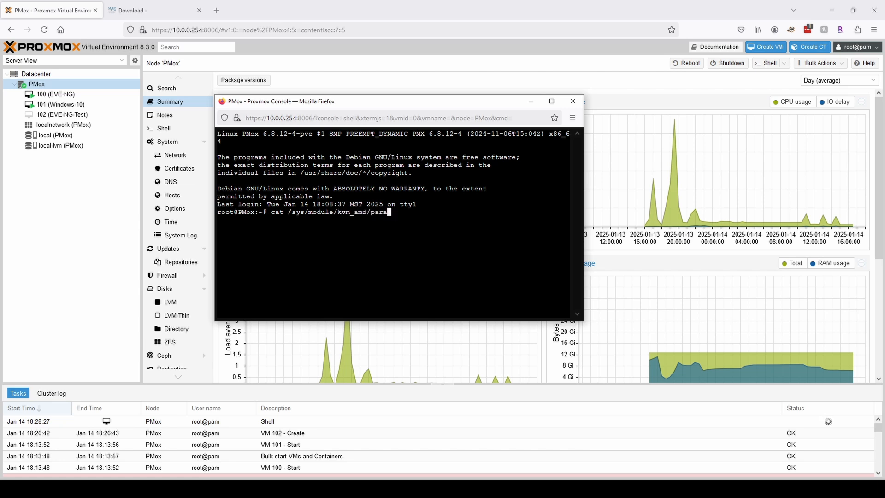
type("meters/nested")
key("Return")
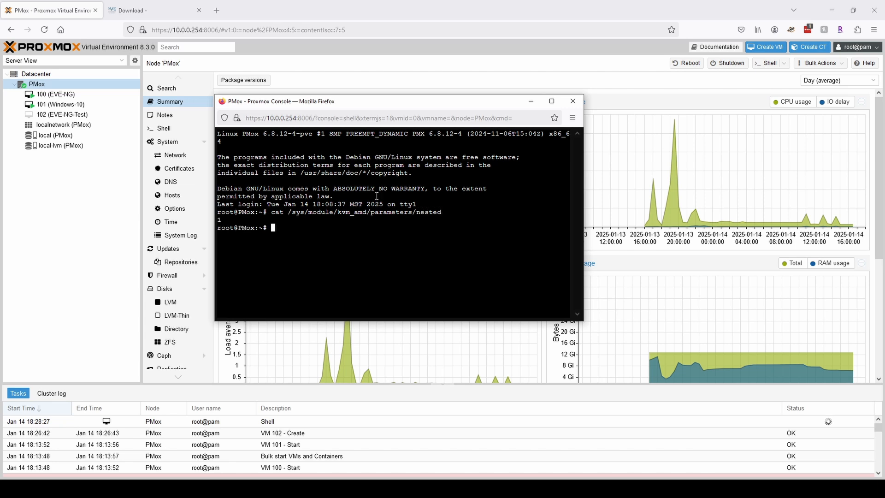
left_click_drag(226, 219, 217, 220)
left_click(281, 230)
left_click_drag(224, 218, 212, 219)
left_click(307, 223)
Check /sys/module/kvm_intel/parameters/nested, which reports no such file.
type("cat /sys/module/kbm")
type("_intel/param")
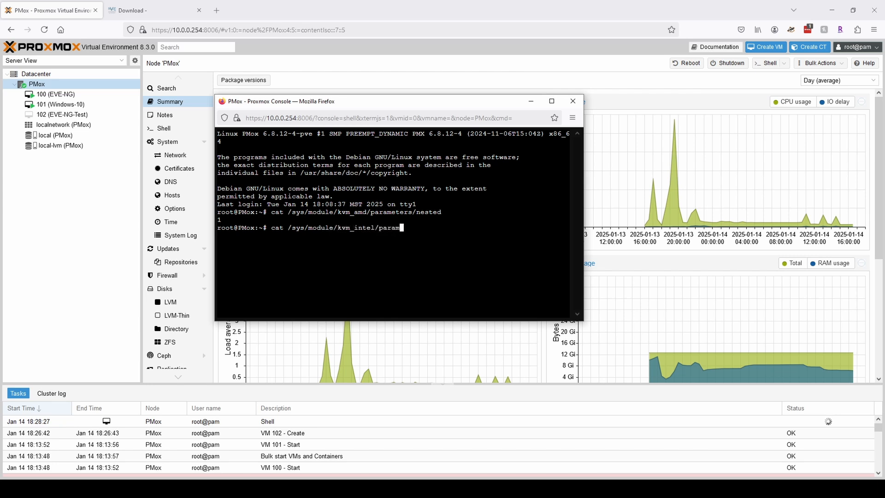
type("eters/nested")
left_click_drag(355, 229, 377, 231)
left_click(461, 230)
key("Return")
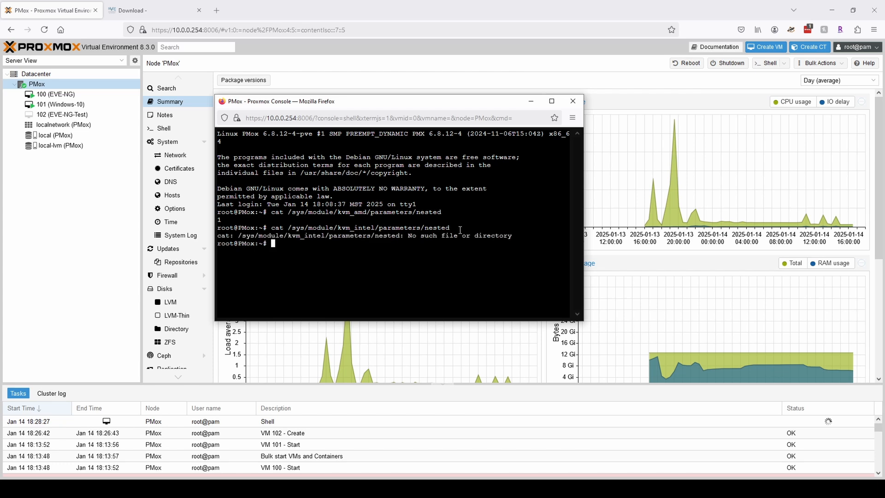
left_click_drag(365, 244, 247, 244)
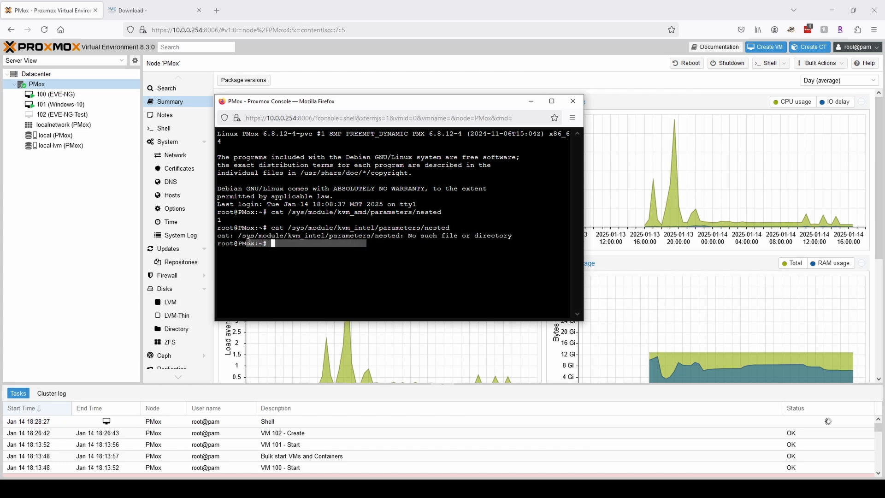
left_click(325, 262)
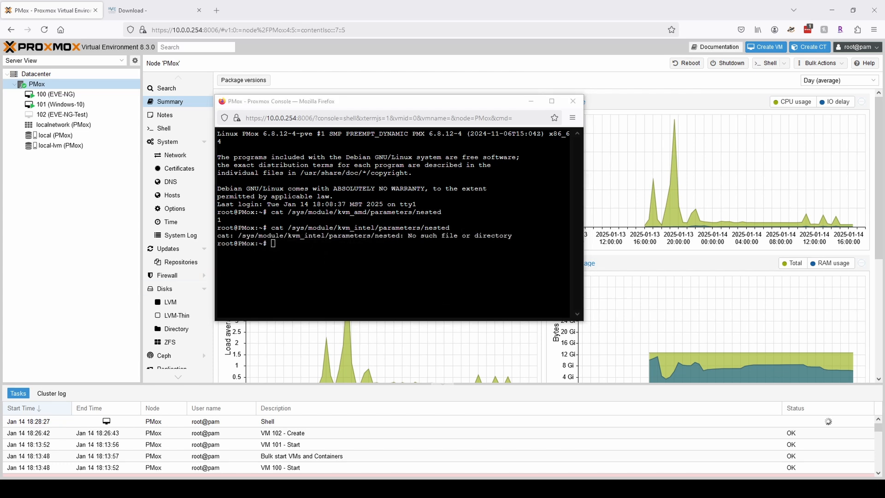
Clear the shell and type echo "options kvm-amd nested=1" > /etc/modprobe.d/kvm-amd.conf.
key("ctrl+l")
type("echo \"")
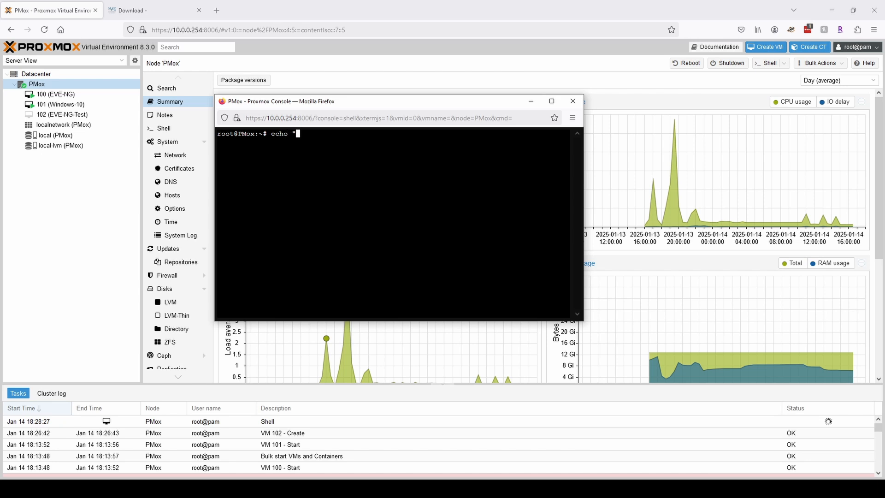
type("options kv")
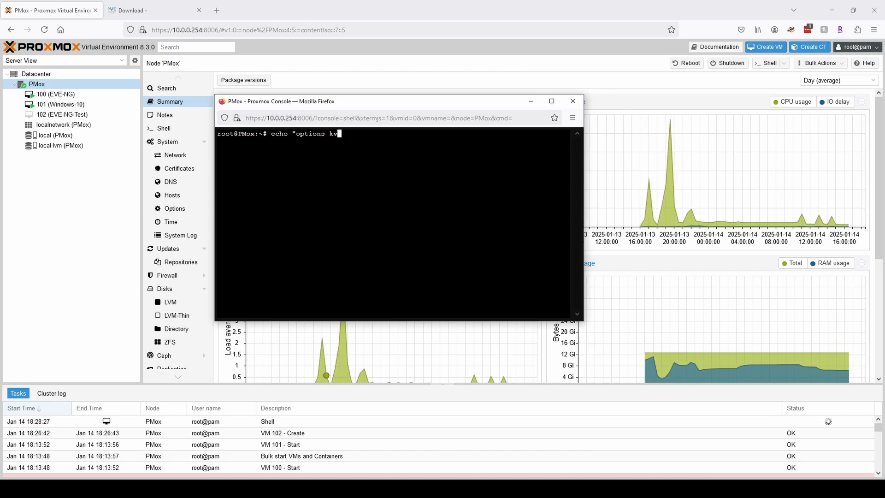
type("m-amd nested=1\" > /etc/modpro")
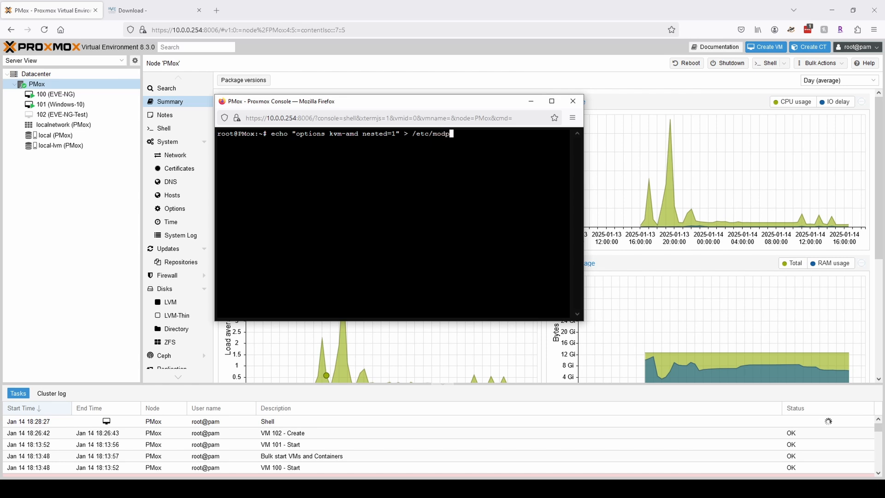
type("be.d/kvm-amd.conf")
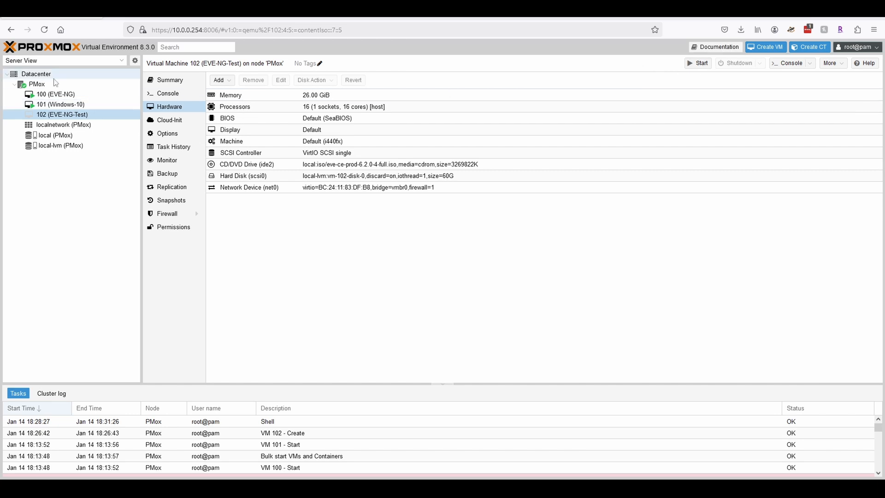
Start VM 102 from its console and boot the Install EVE-NG Community entry.
left_click(178, 96)
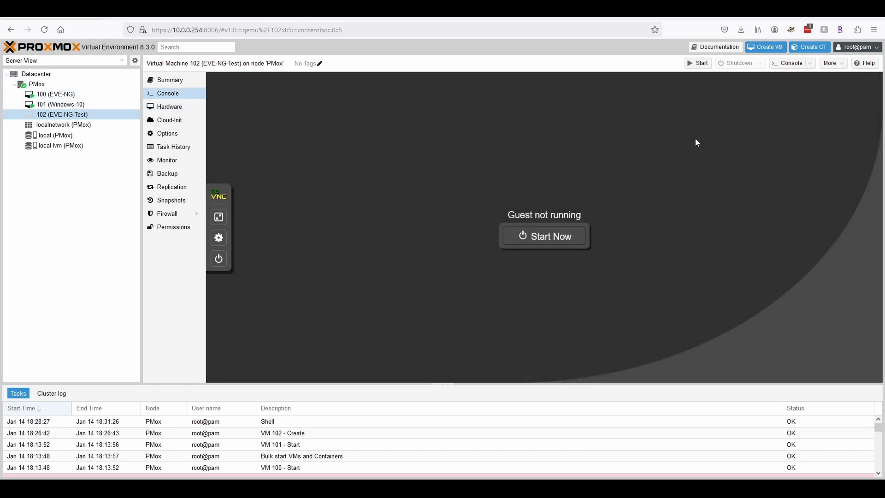
left_click(563, 238)
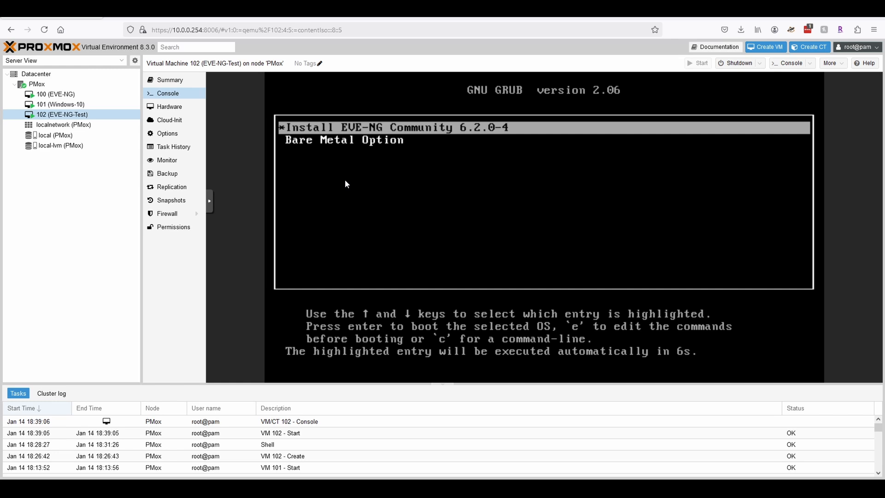
key("Return")
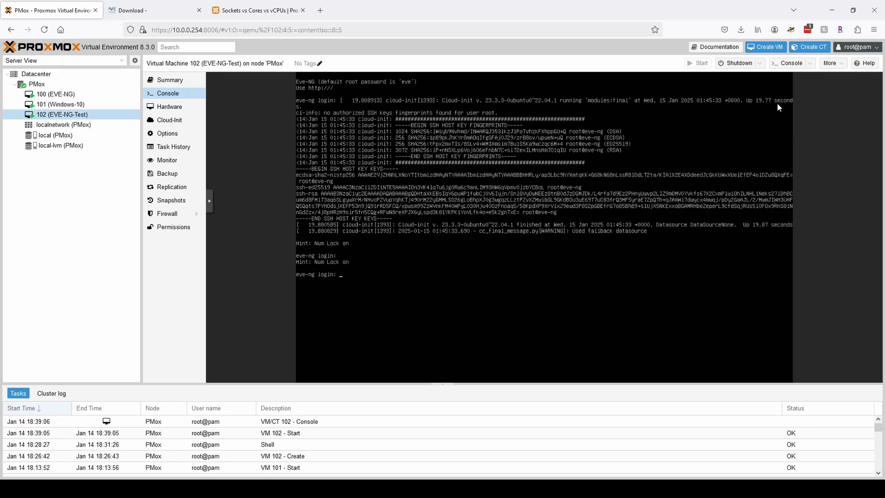
Log in to the EVE-NG console as root with the default password.
type("root")
key("Return")
type("eve")
key("Return")
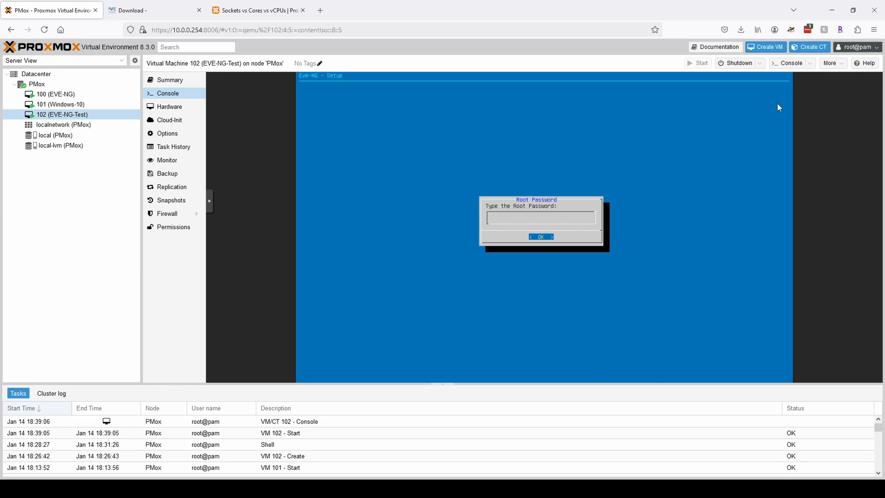
Confirm the new root password, eve-ng hostname, DHCP management network and empty NTP server.
key("Return")
key("Return")
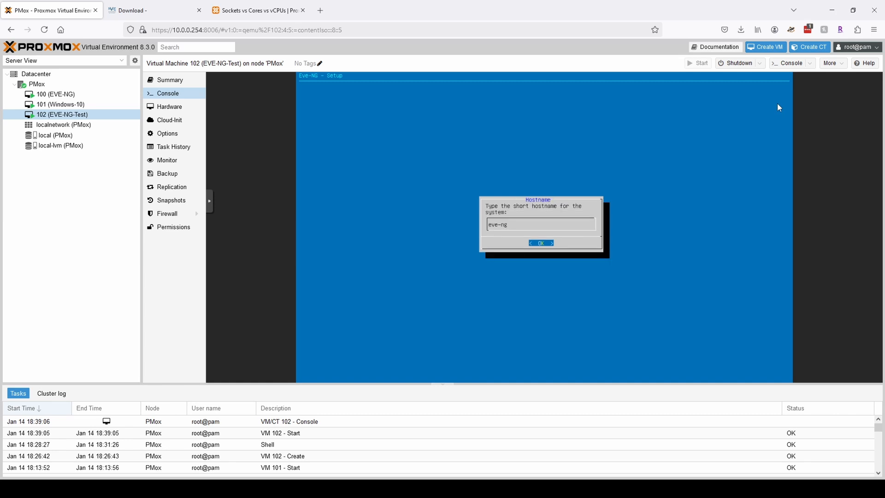
key("Return")
key("Return")
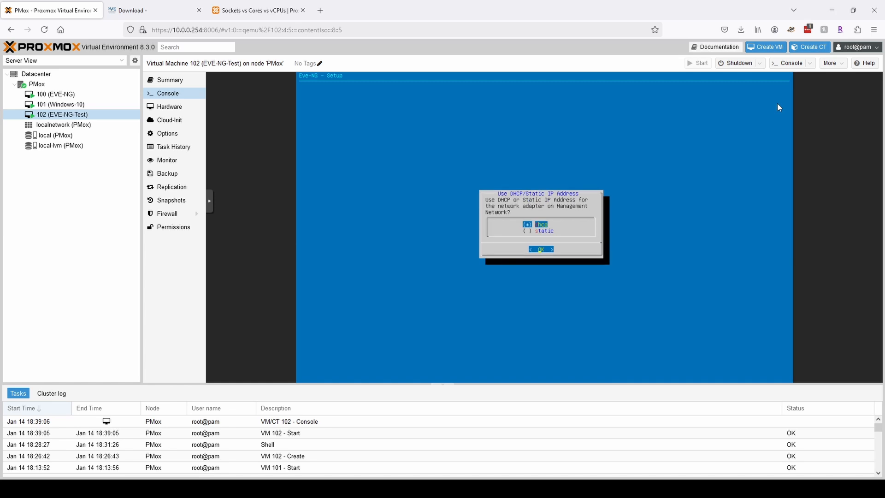
key("Return")
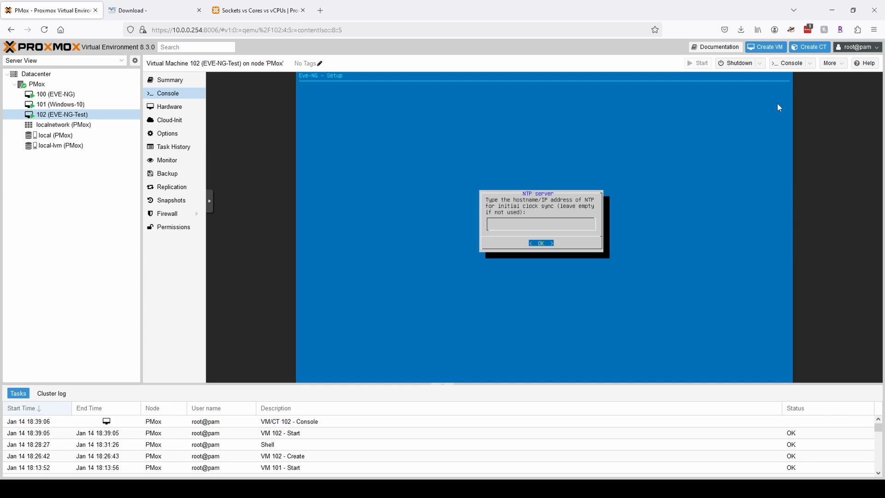
key("Return")
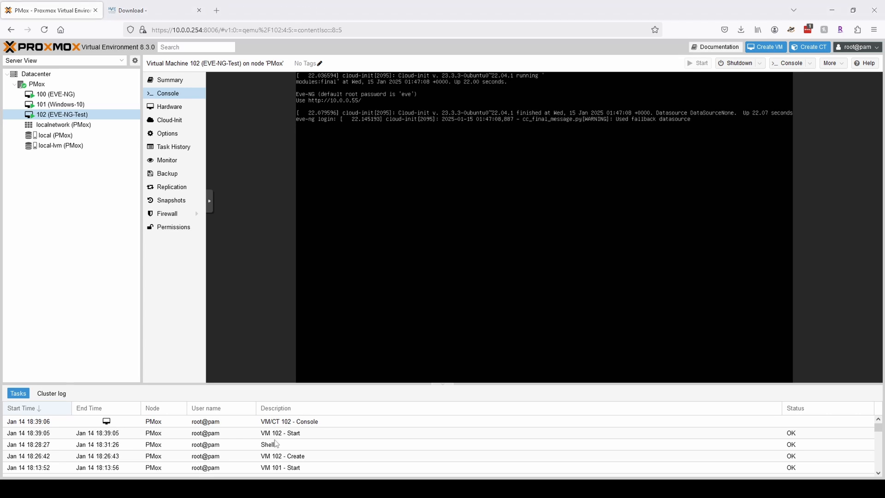
Load the EVE-NG web interface at 10.0.0.55 in the download-page browser tab.
left_click(159, 11)
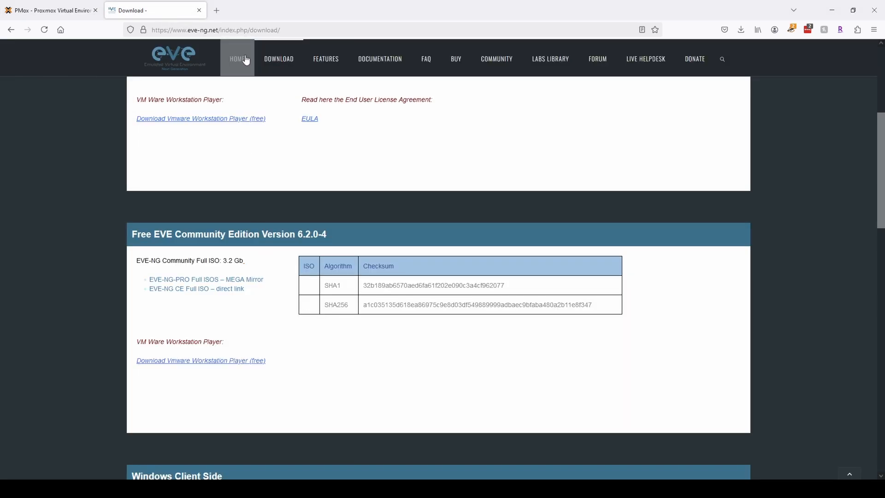
left_click(243, 30)
type("10.0.0.55/")
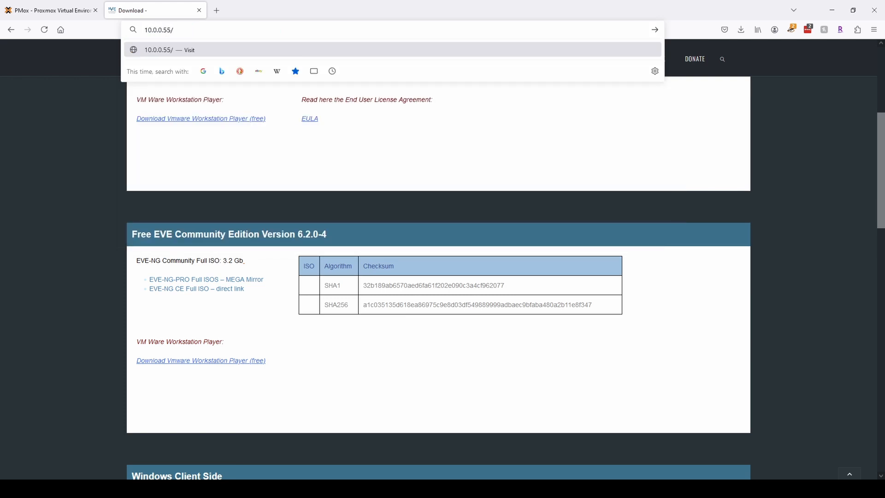
key("Return")
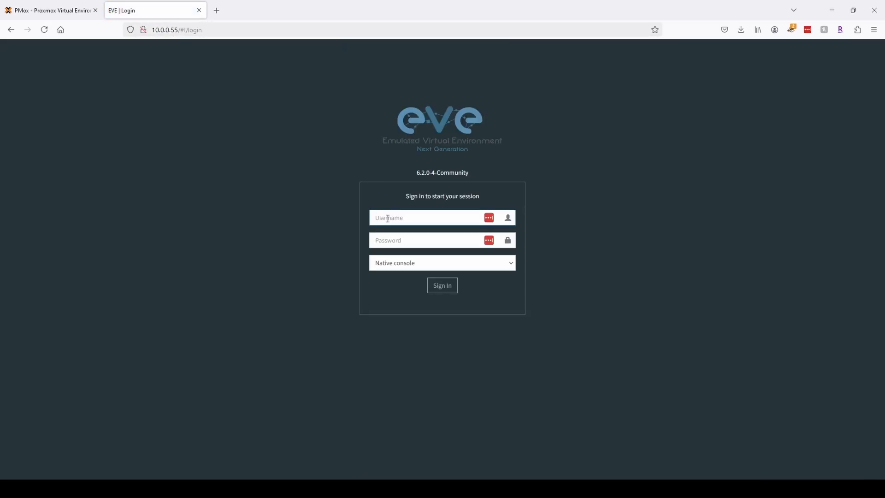
Sign in as admin with the account password, using the Html5 console option.
left_click(387, 220)
type("admin")
key("Tab")
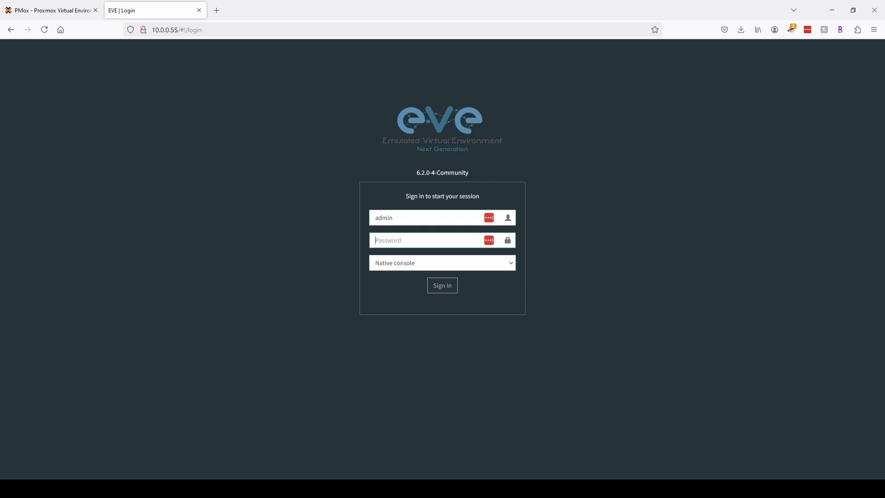
type("eve")
left_click(404, 266)
left_click(406, 290)
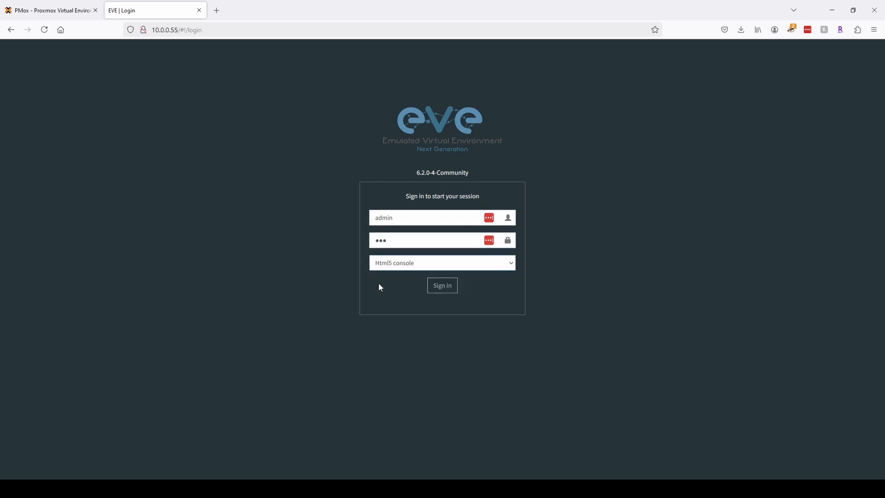
left_click(452, 290)
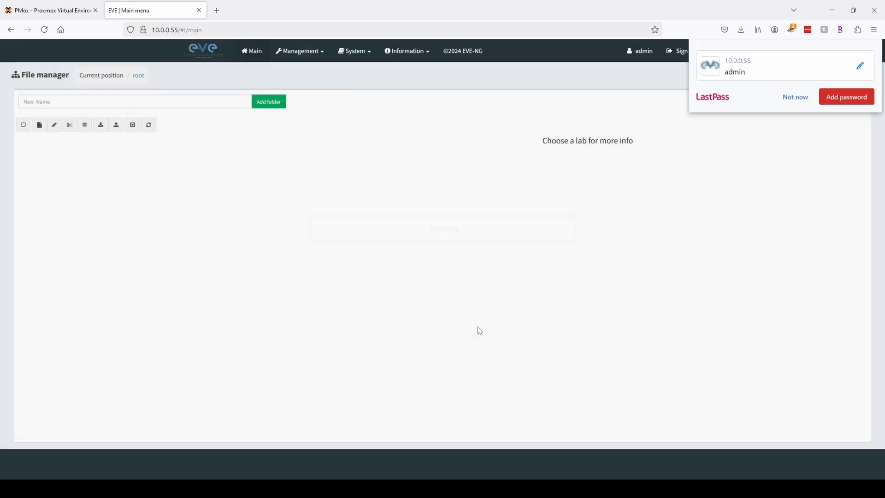
Dismiss the password-save offer and create a new lab named Test.
left_click(796, 122)
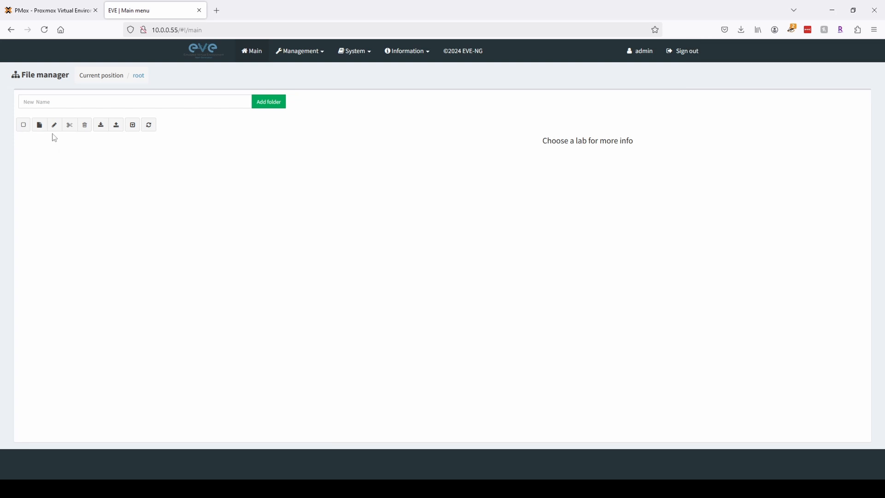
left_click(40, 125)
left_click(126, 119)
type("Tet")
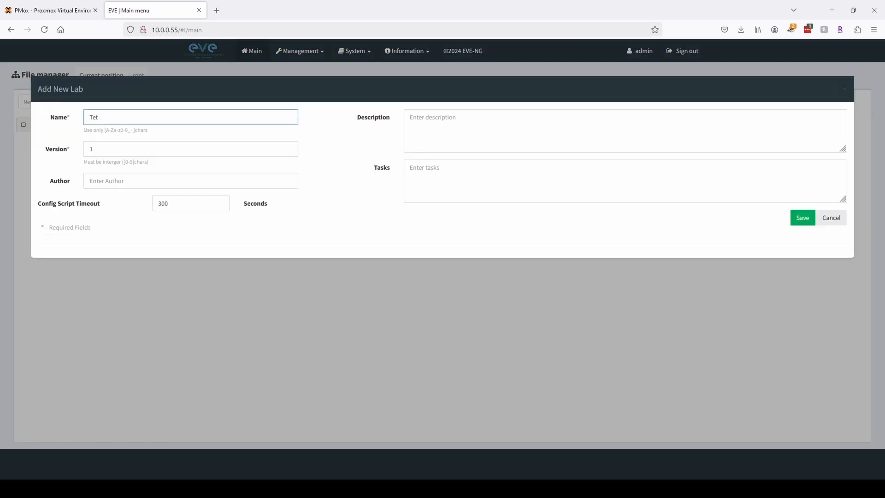
key("BackSpace")
type("st")
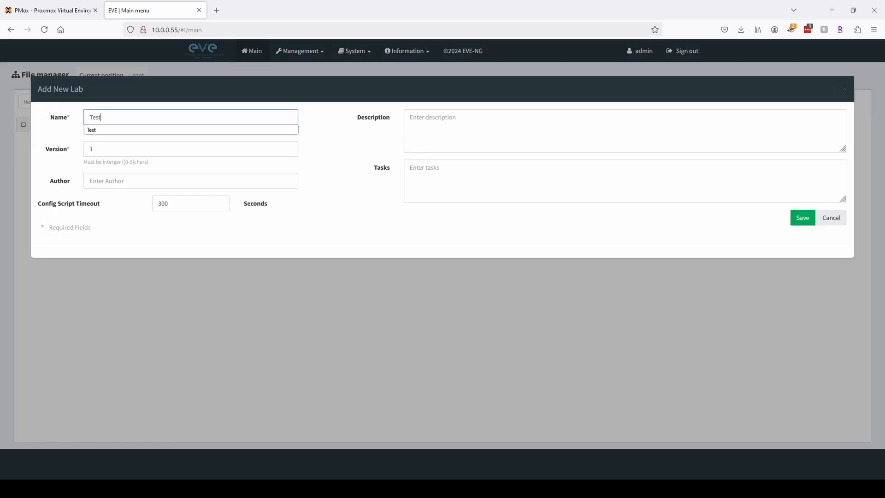
left_click(801, 219)
Add a node to the empty topology, picking the Virtual PC (VPCS) template.
right_click(290, 146)
left_click(314, 162)
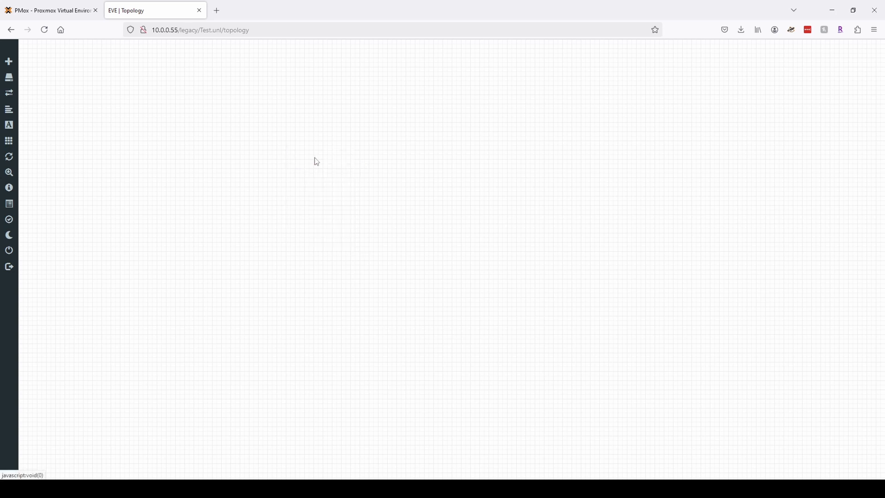
scroll(432, 279, "down", 15)
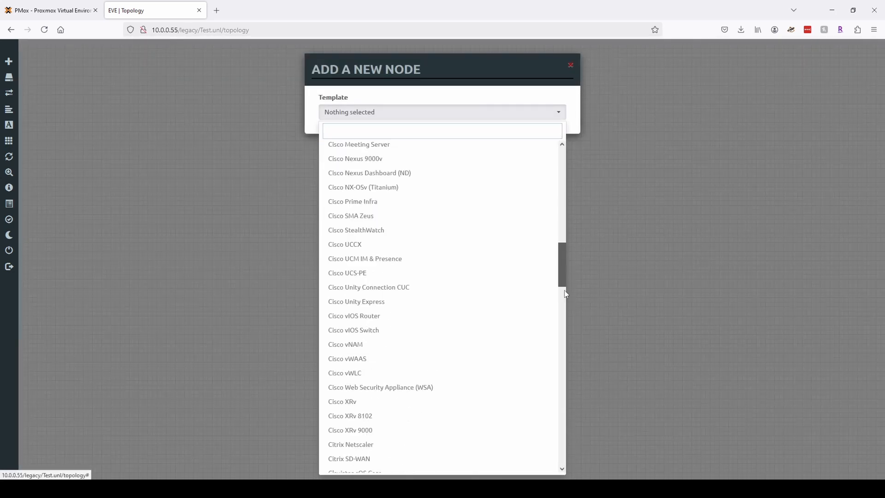
left_click_drag(561, 292, 559, 454)
left_click(387, 337)
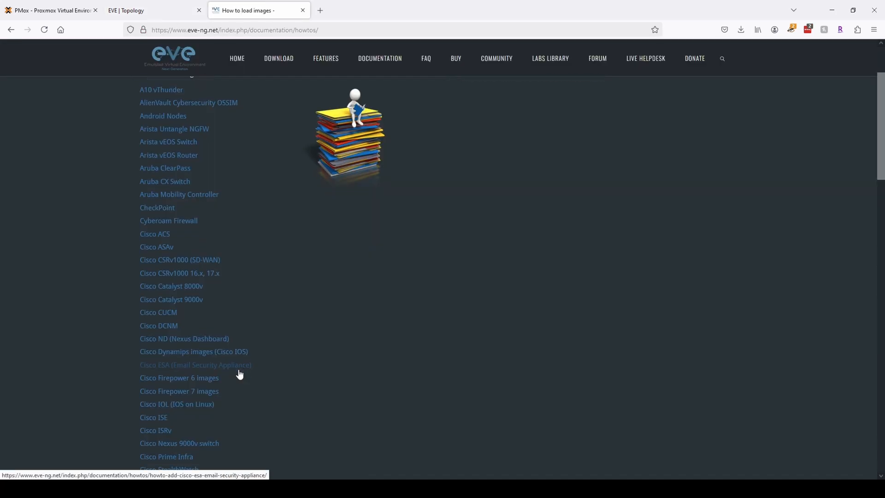
scroll(240, 374, "down", 4)
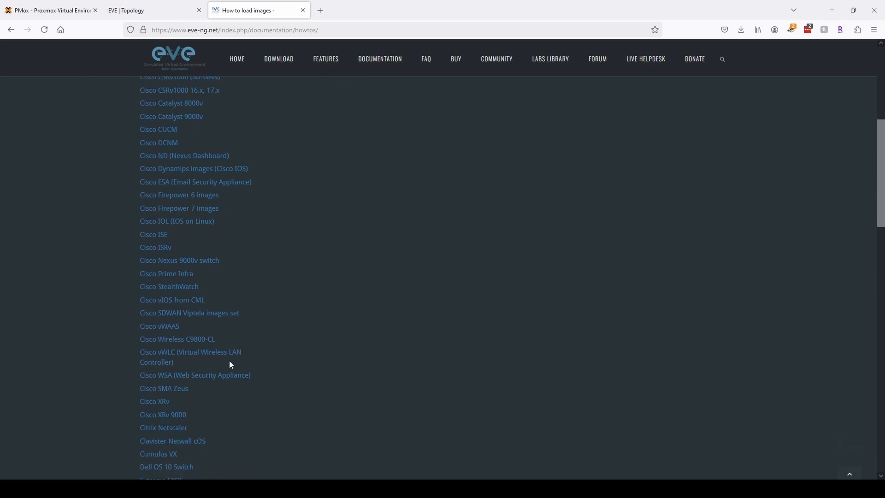
Search the How to load images page for 'cml' and open the Cisco vIOS from CML guide.
scroll(230, 361, "down", 3)
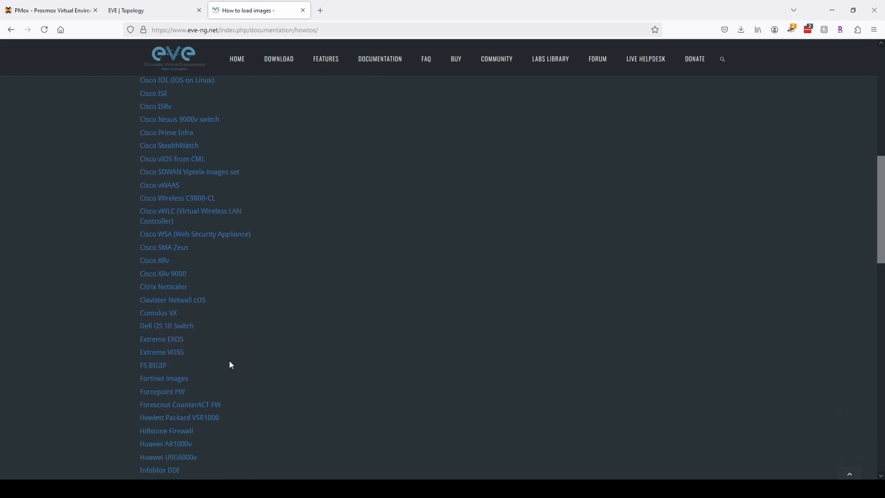
scroll(230, 361, "down", 6)
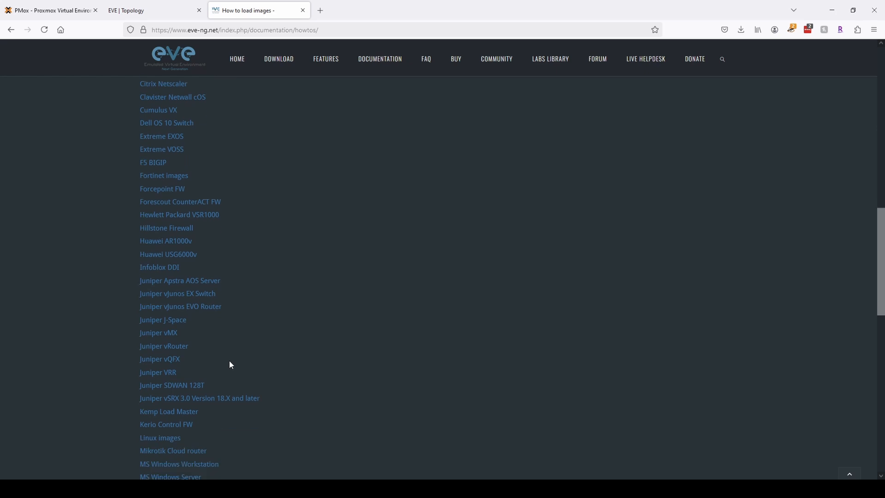
scroll(231, 364, "up", 5)
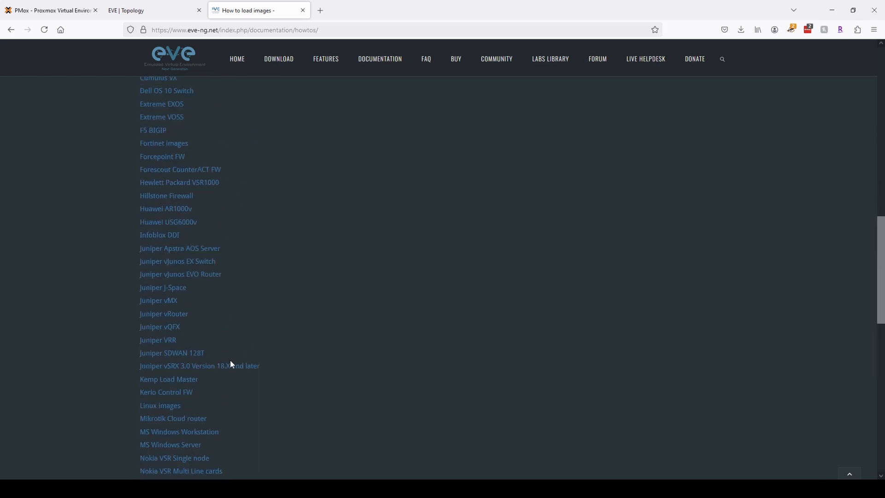
scroll(230, 359, "up", 1)
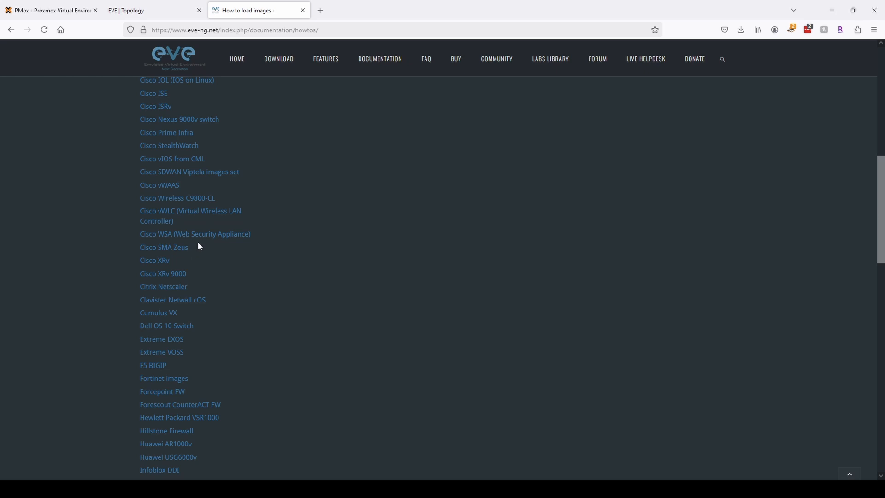
key("ctrl+f")
type("cml")
key("Escape")
left_click(181, 252)
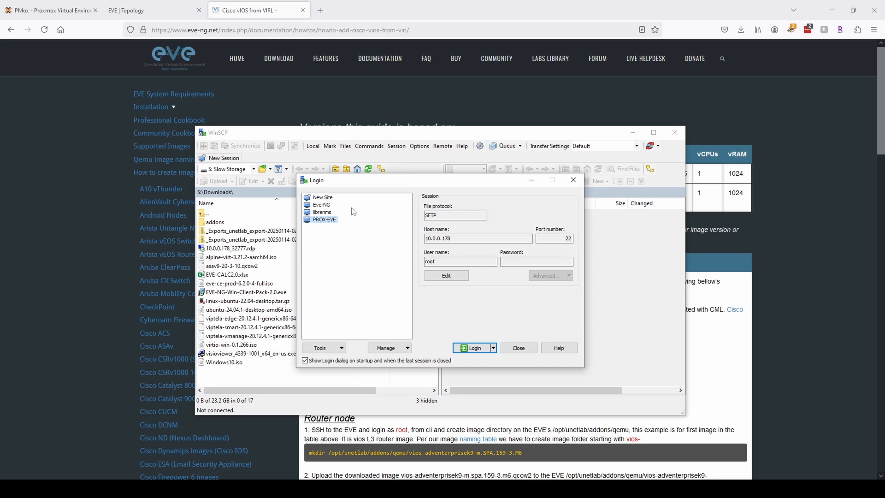
Log in to 10.0.0.55 as root with the server password as a new site, accepting the host key.
left_click(321, 205)
left_click(323, 198)
left_click(444, 238)
type("10.0.")
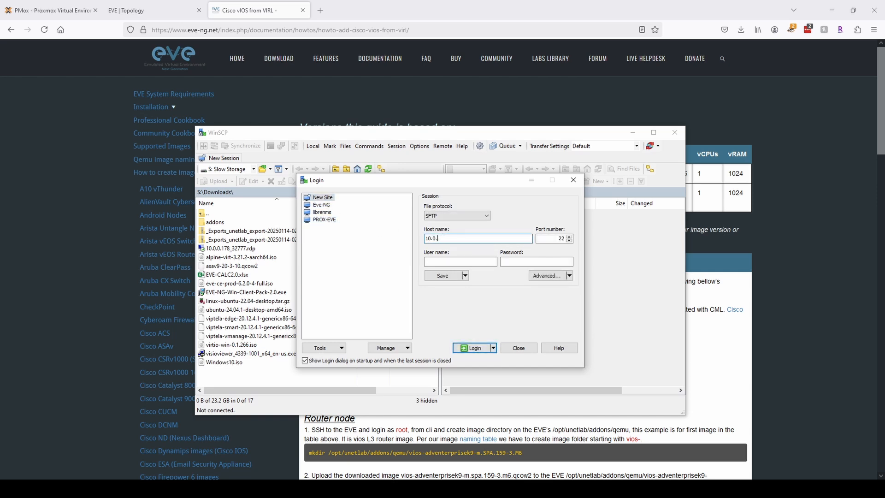
type("0.55")
key("Tab")
type("root")
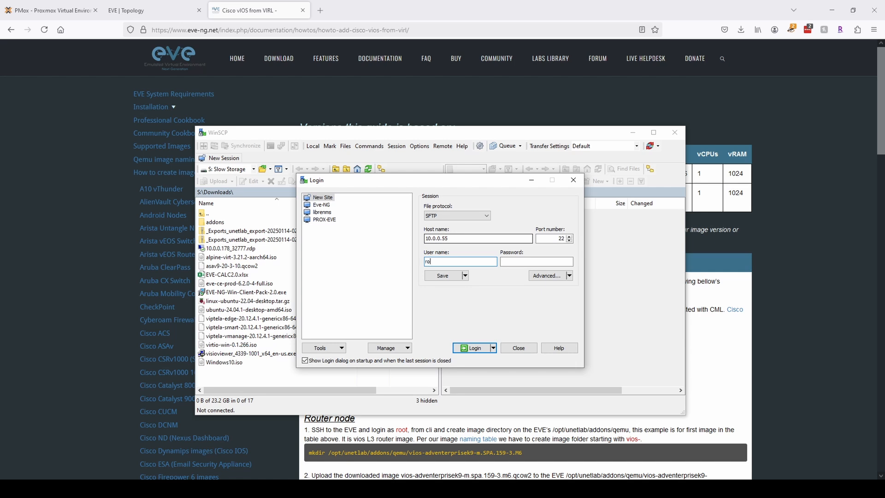
key("Tab")
type("••••••••••••••••")
left_click(475, 348)
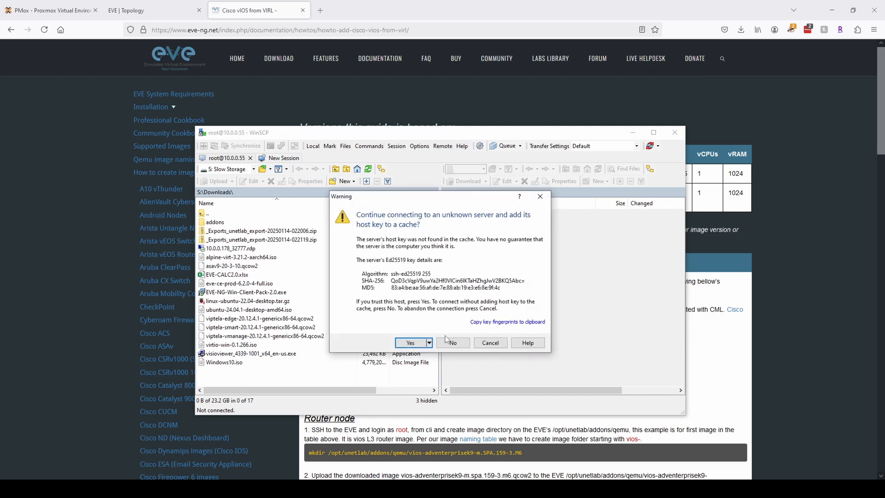
left_click(405, 345)
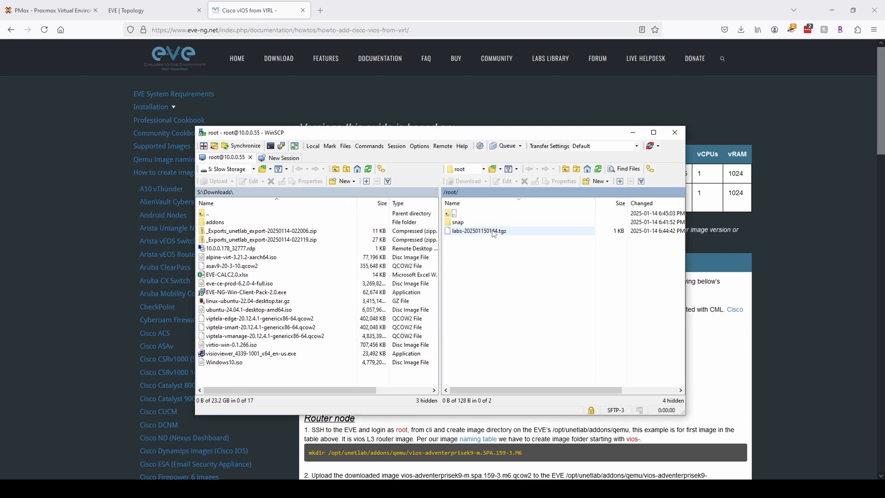
Browse the server side to the empty /opt/unetlab/addons/qemu/ folder.
double_click(454, 213)
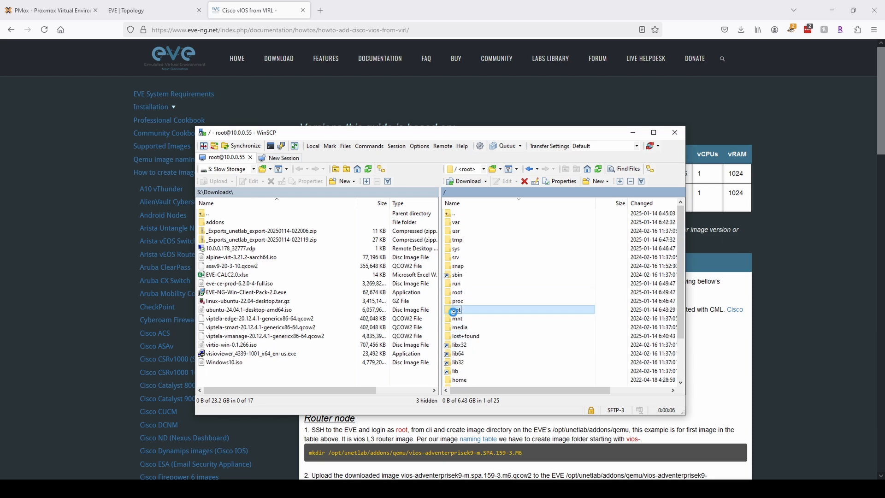
double_click(463, 309)
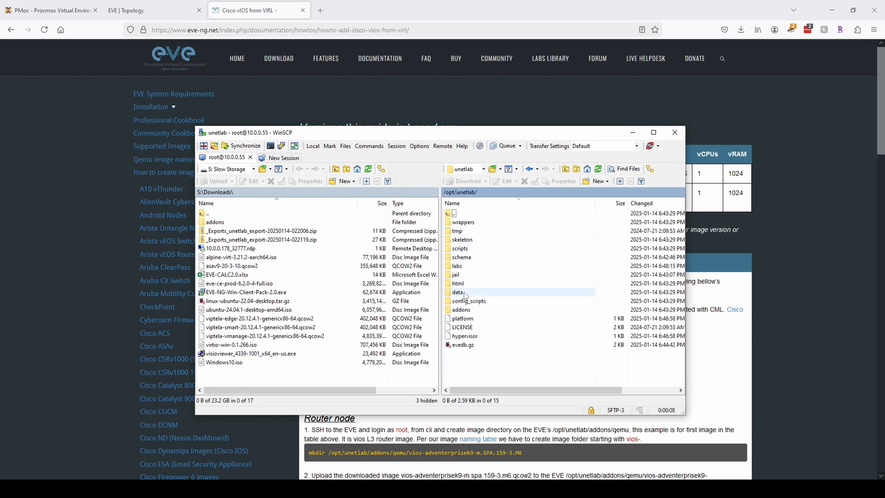
double_click(463, 309)
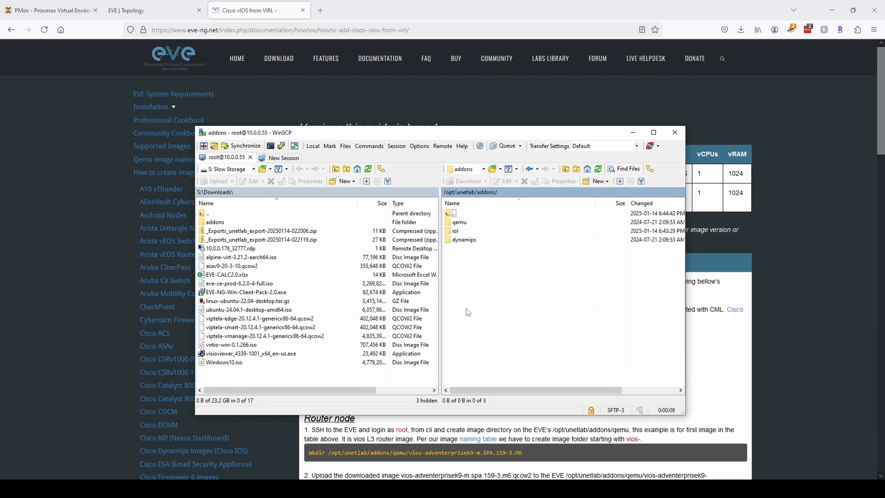
double_click(461, 222)
right_click(467, 229)
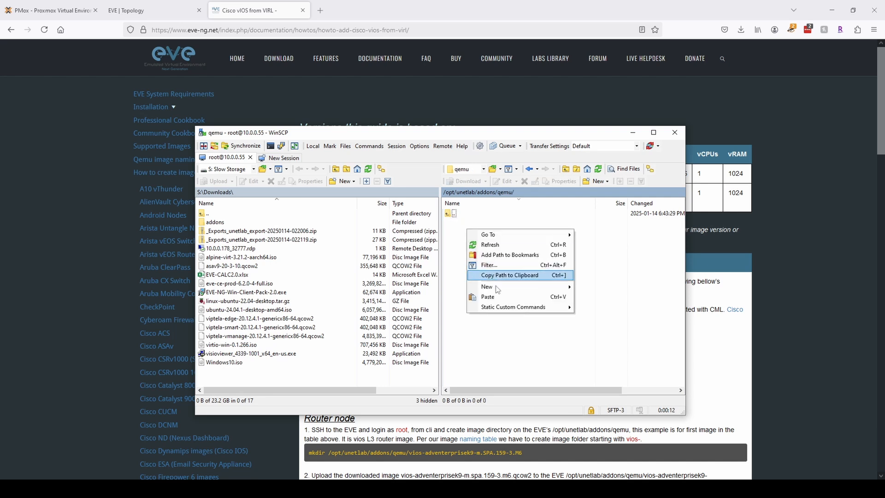
left_click(459, 238)
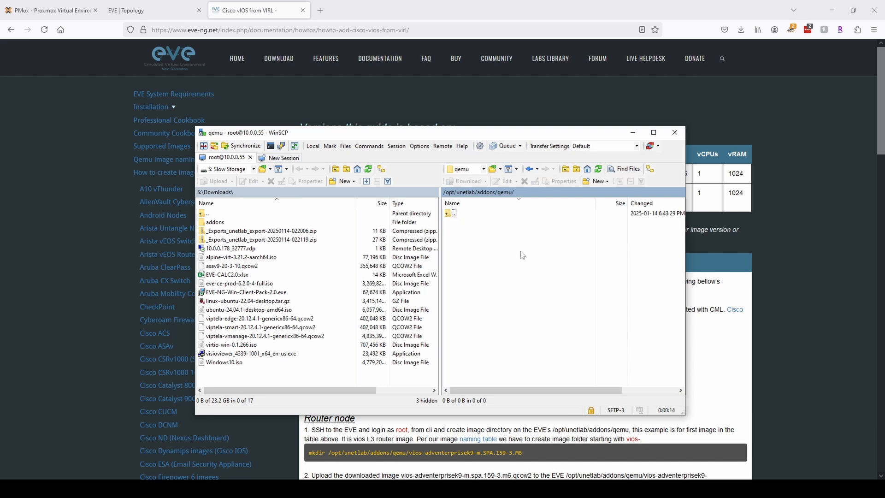
Narrow the WinSCP window and move it to the top-left beside the guide.
left_click_drag(445, 137, 277, 47)
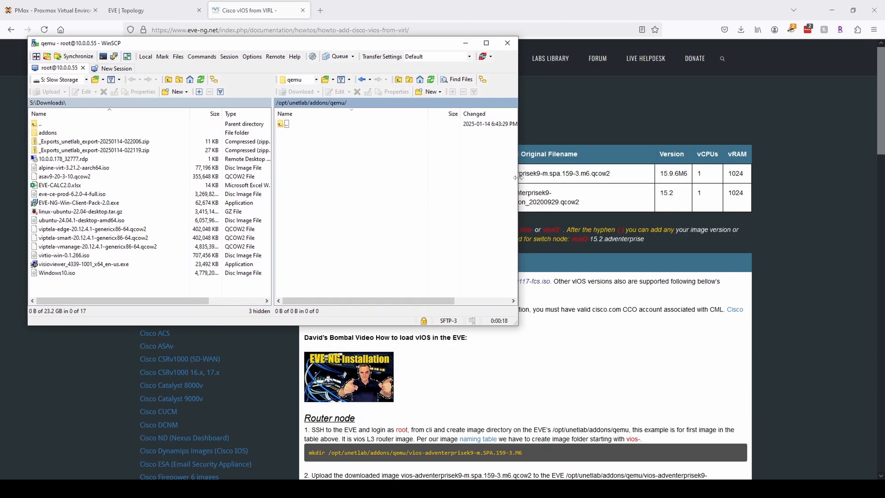
left_click_drag(518, 178, 324, 177)
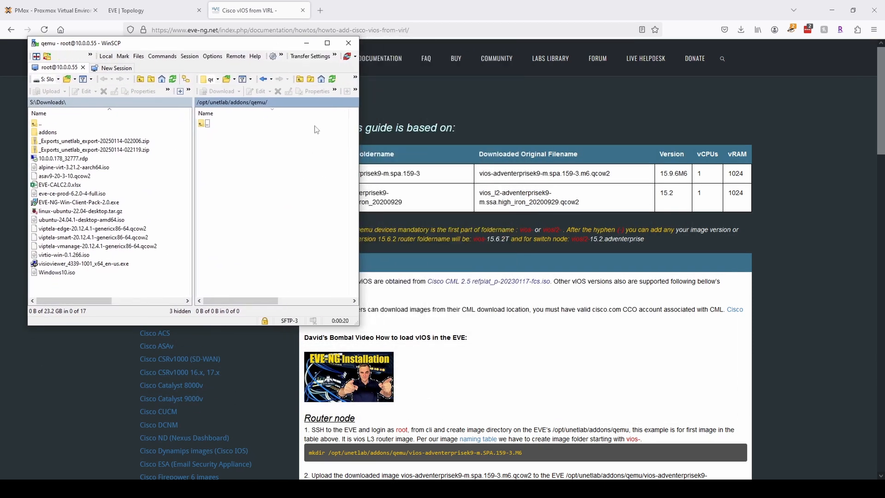
left_click_drag(271, 47, 244, 14)
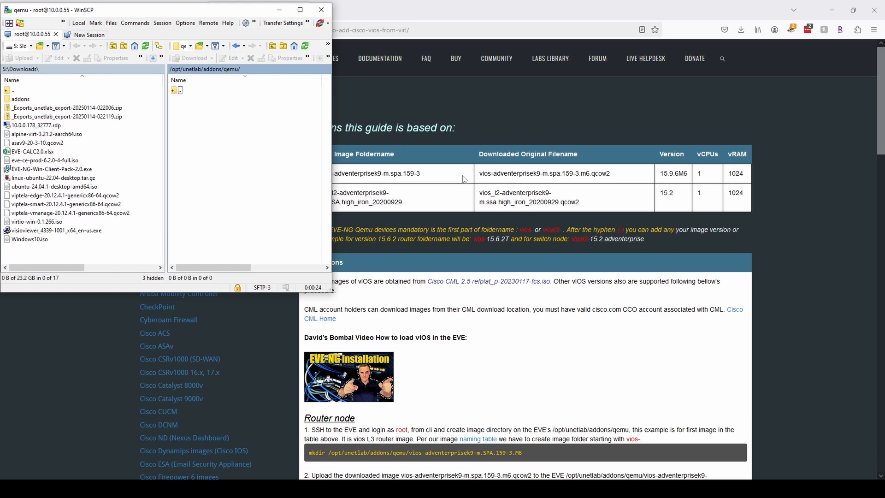
scroll(481, 343, "down", 2)
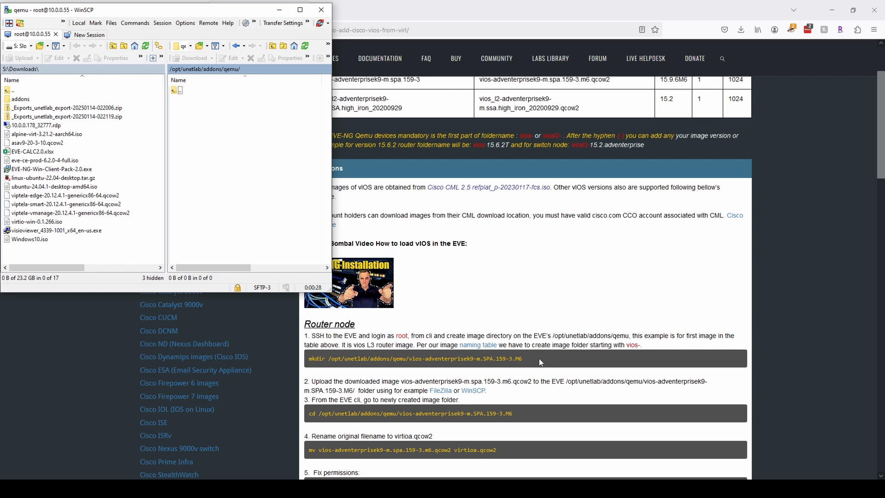
Copy the vios-adventerprisek9-m.SPA.159-3.M8 name from the guide's mkdir command into a new-folder dialog.
right_click(196, 108)
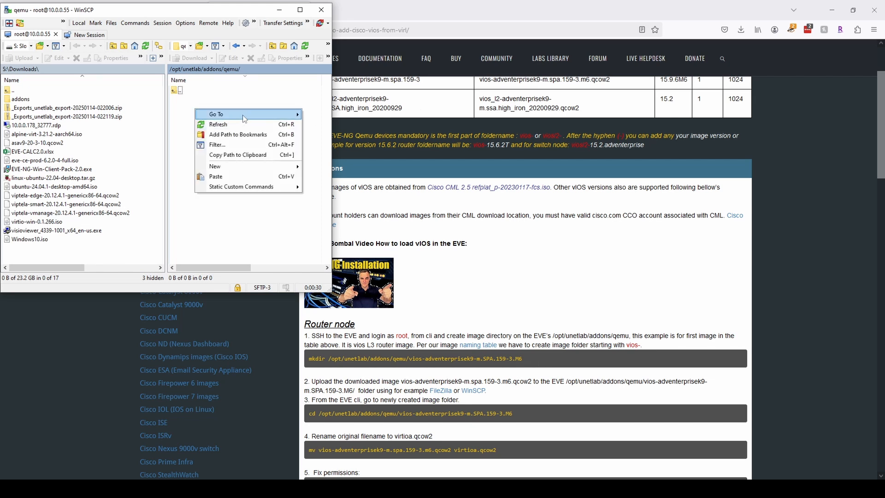
mouse_move(257, 165)
left_click(325, 177)
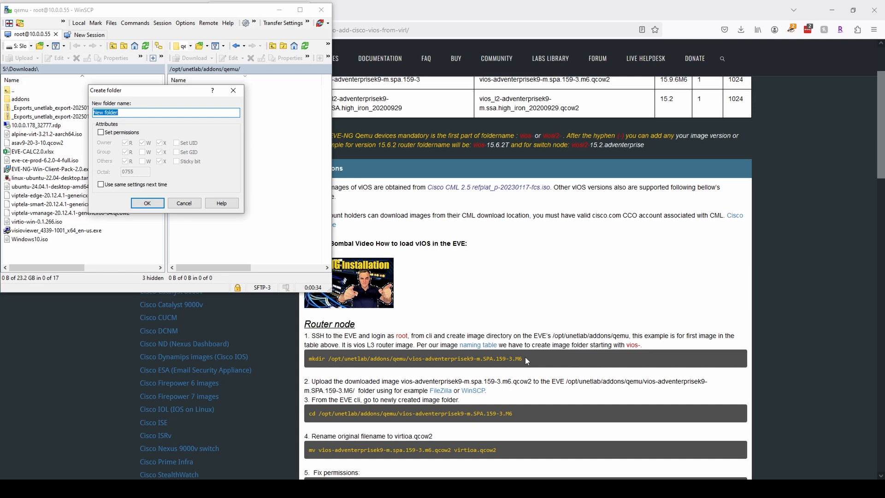
left_click_drag(526, 359, 409, 367)
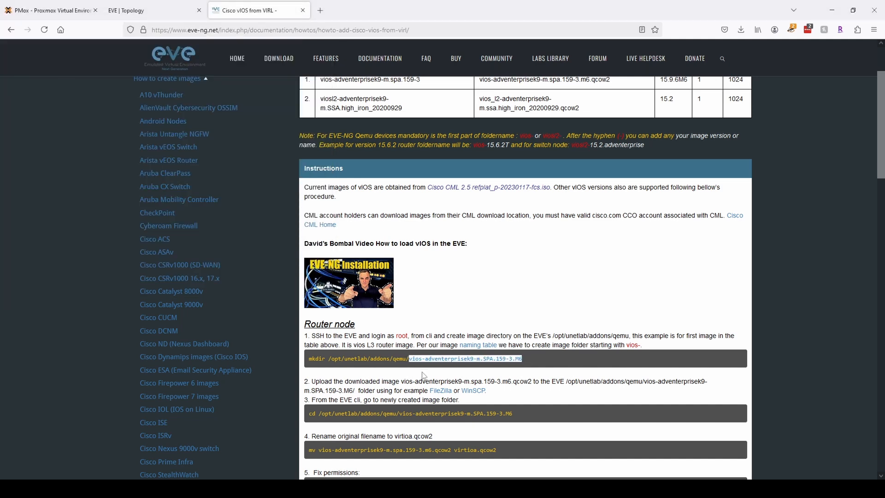
key("ctrl+c")
key("alt+Tab")
key("ctrl+v")
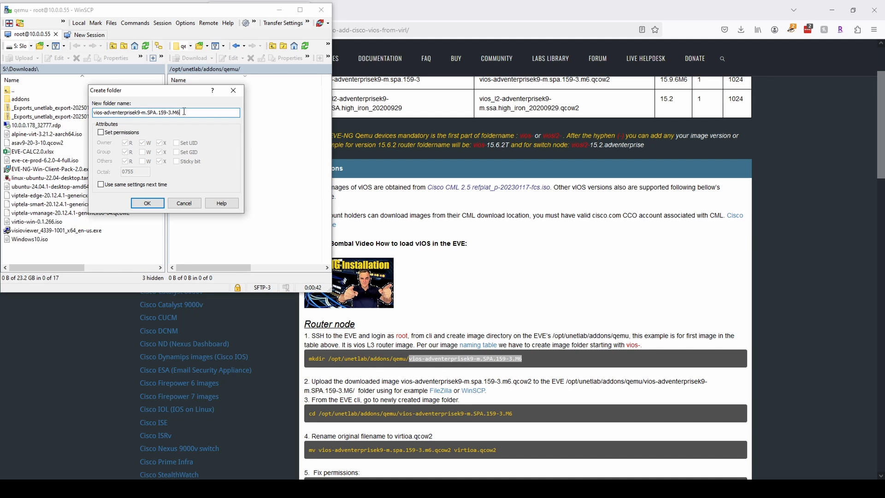
left_click(184, 203)
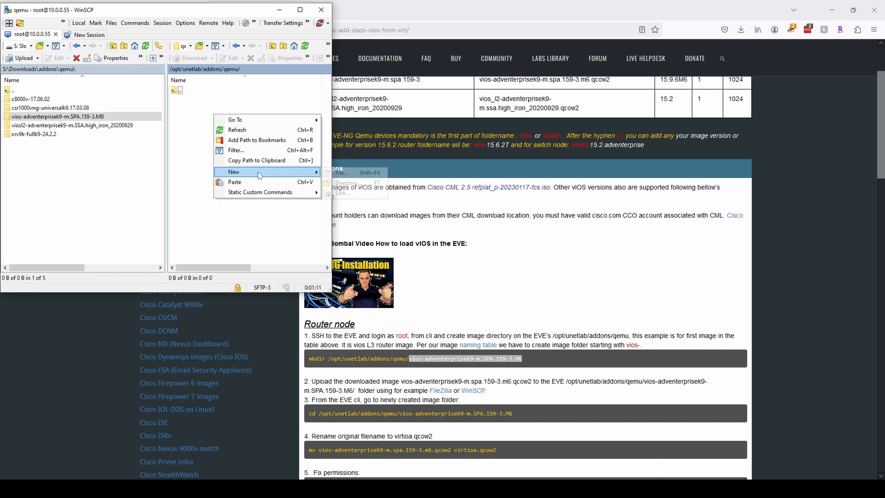
Create the vios-adventerprisek9-m.SPA.159-3.M8 folder in the server's qemu directory.
mouse_move(247, 174)
left_click(353, 174)
key("ctrl+v")
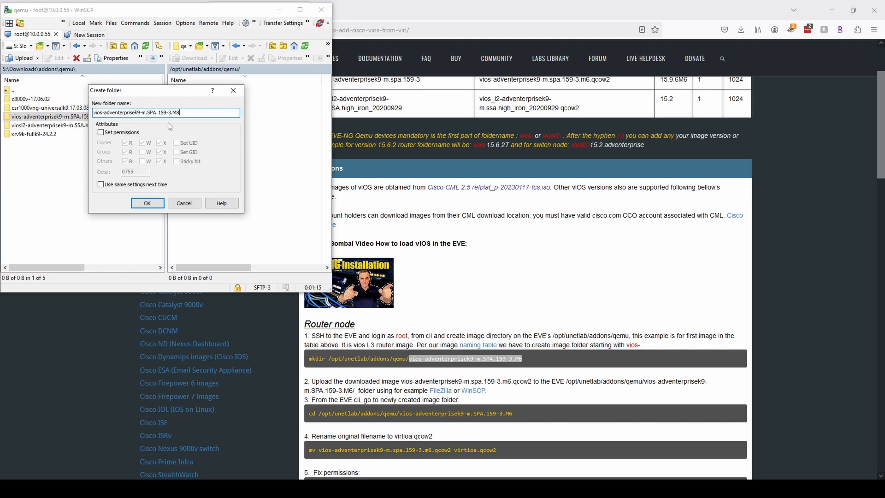
left_click(156, 205)
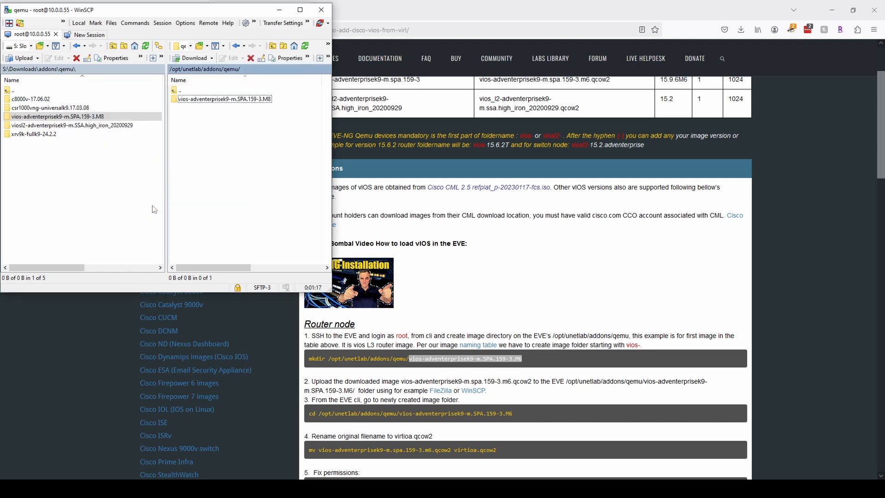
Upload virtioa.qcow2 from the local vios folder into the server's vios-adventerprisek9-m.SPA.159-3.M8 folder.
double_click(29, 116)
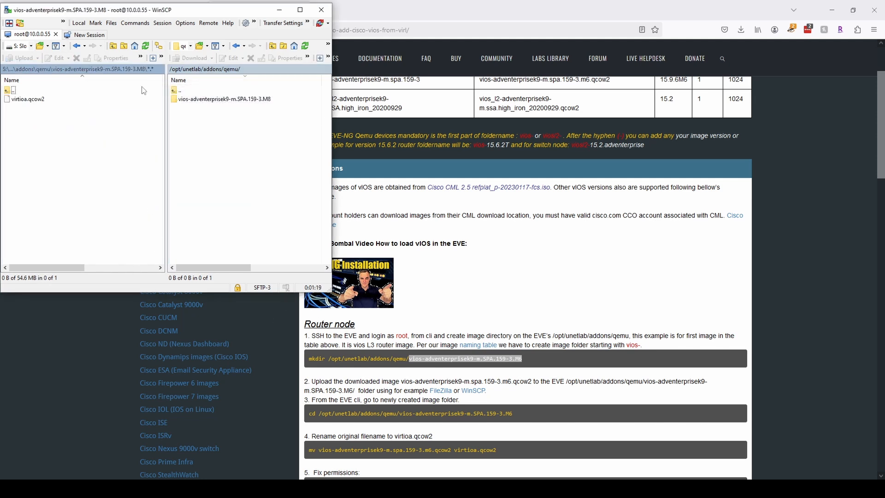
left_click(29, 102)
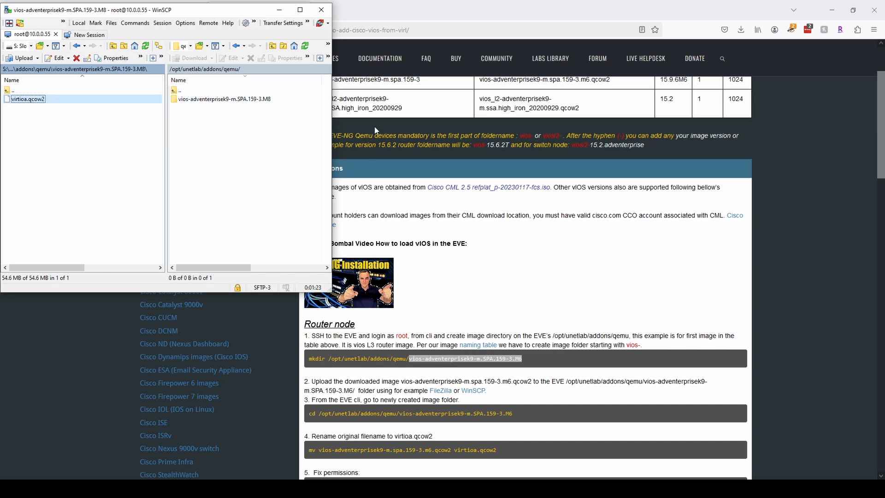
scroll(560, 215, "up", 2)
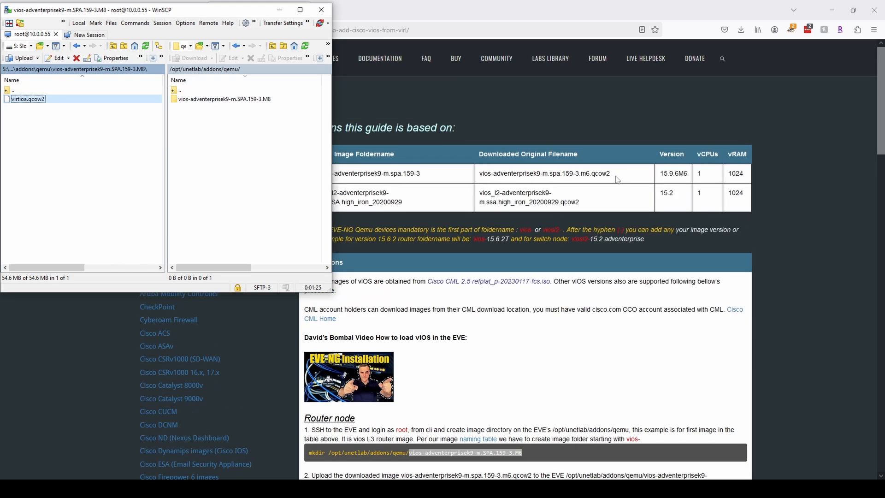
left_click_drag(618, 180, 477, 180)
key("alt+Tab")
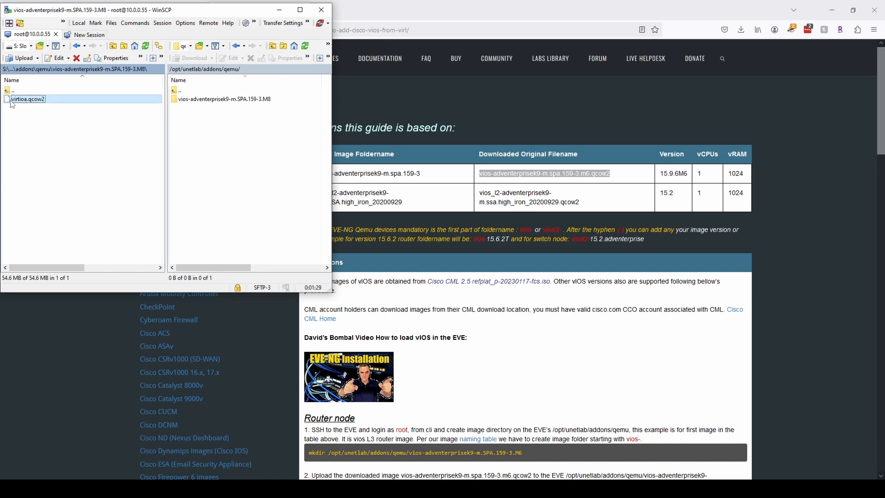
left_click_drag(11, 102, 229, 144)
double_click(244, 102)
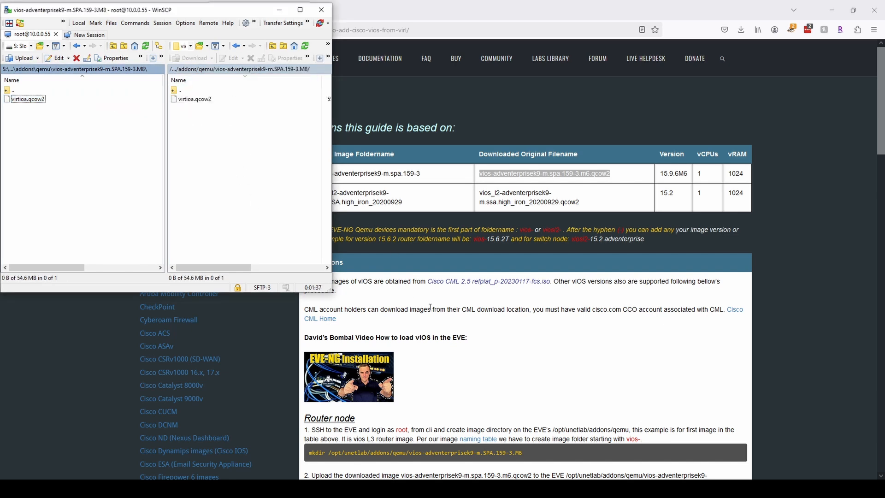
scroll(376, 295, "down", 4)
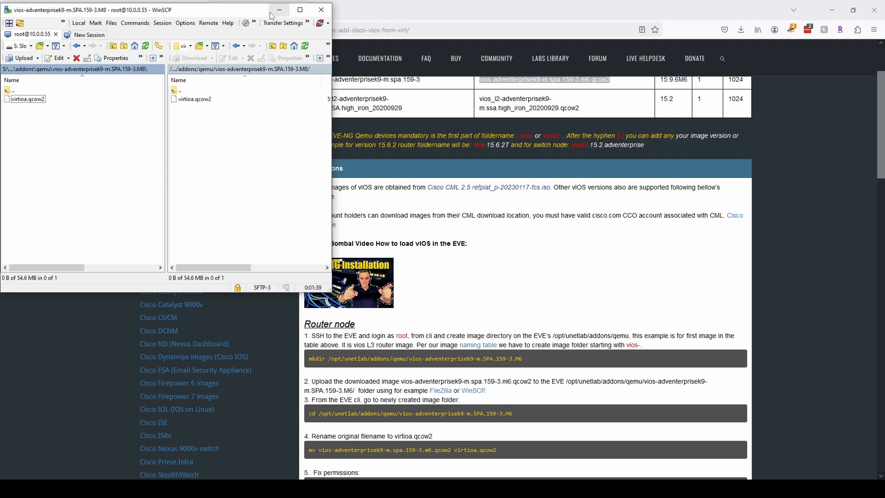
Minimize WinSCP and log into the EVE-NG-Test VM console in Proxmox as root.
left_click(279, 10)
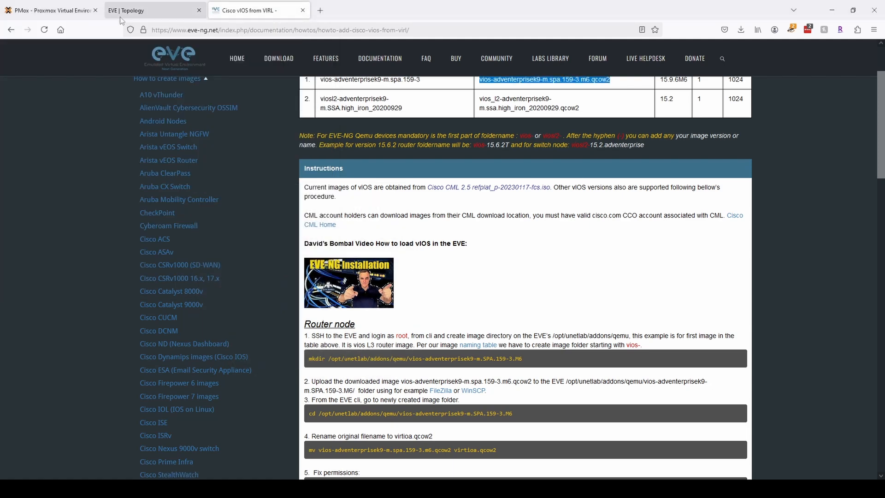
left_click(48, 10)
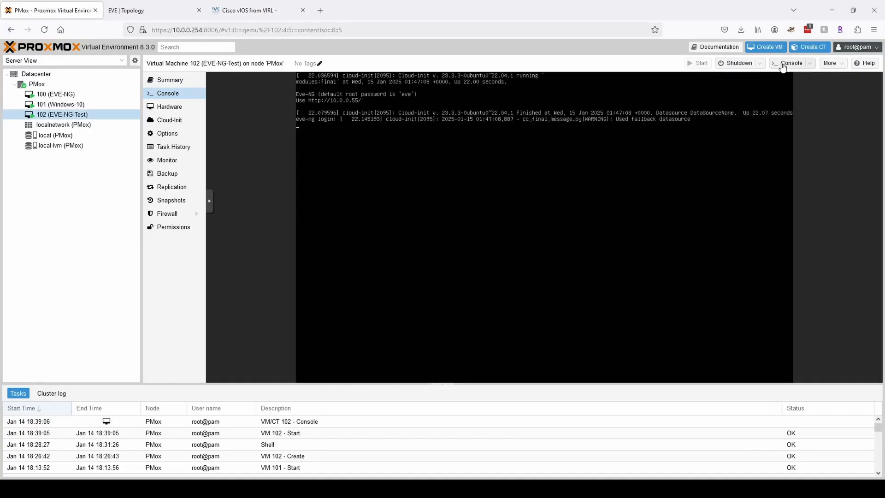
left_click(437, 171)
key("Return")
type("root")
key("Return")
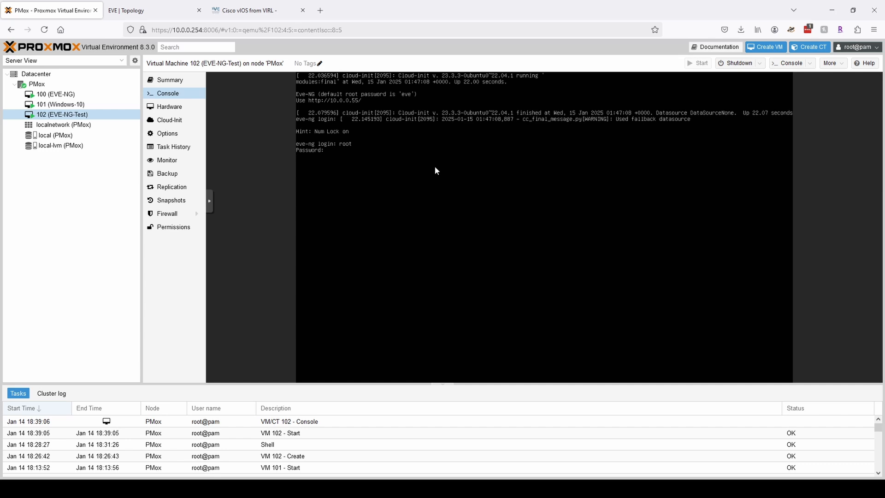
key("Return")
key("Return")
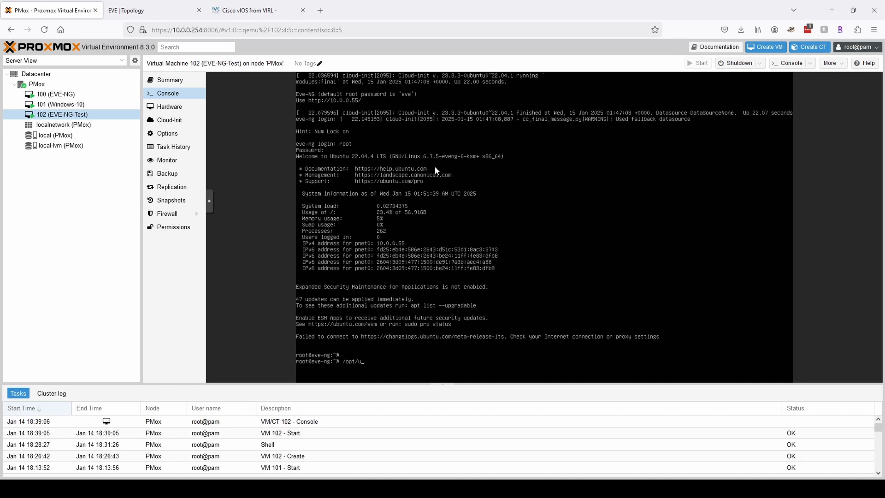
Enter /opt/unetlab/wrappers/unl_wrapper -a fixpermissions at the console using path completion.
type("/opt/u")
key("Tab")
type("wr")
key("Tab")
key("Tab")
key("Tab")
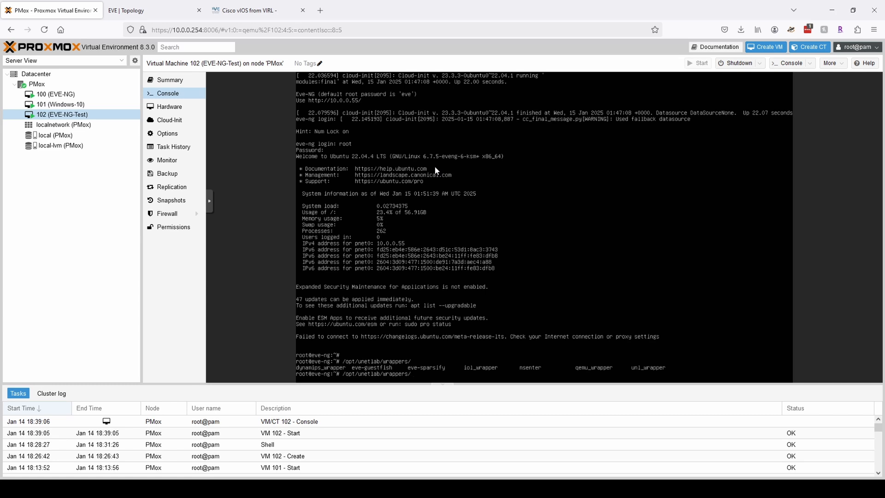
type("u")
key("Tab")
type("-a fixpermissions")
Return to the Cisco vIOS guide and scroll to its Router node fix-permissions step.
left_click(249, 11)
scroll(511, 341, "down", 3)
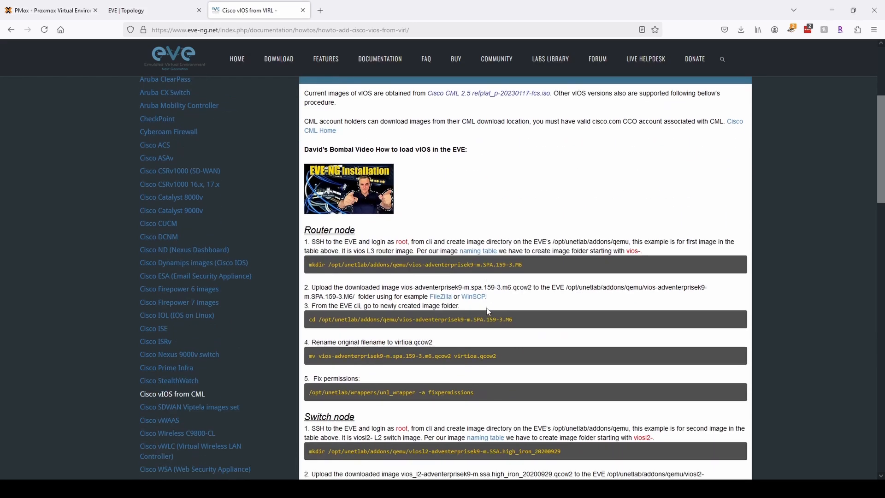
scroll(506, 345, "down", 2)
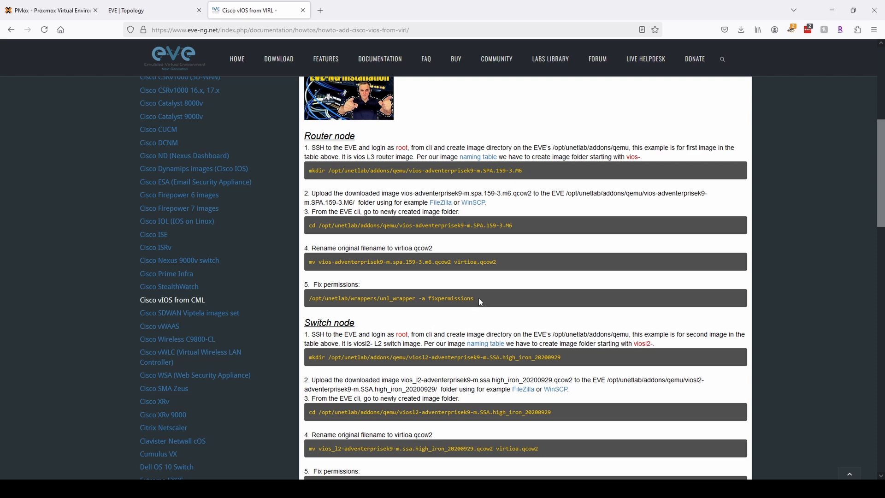